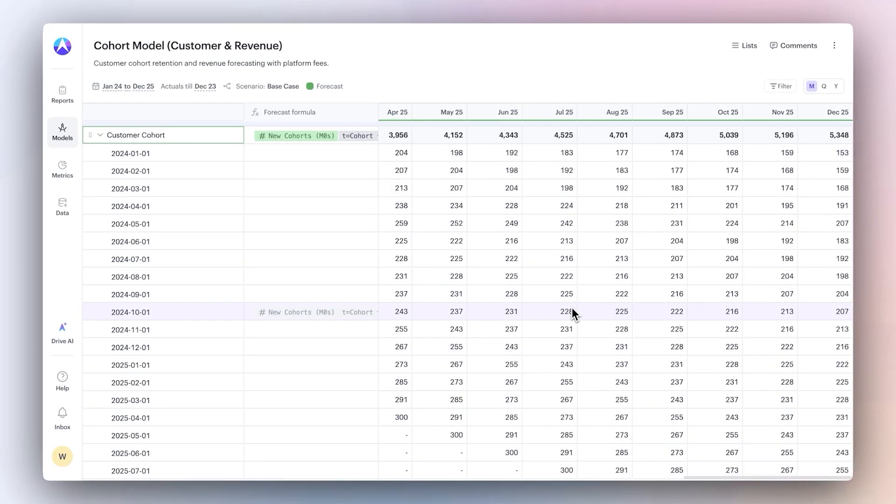
# - Examine the New Cohorts (M0s) row, the customer retention curve and the Customer Cohort breakdown in the finished model
pyautogui.hscroll(-10, 572, 307)
pyautogui.scroll(3, 502, 296)
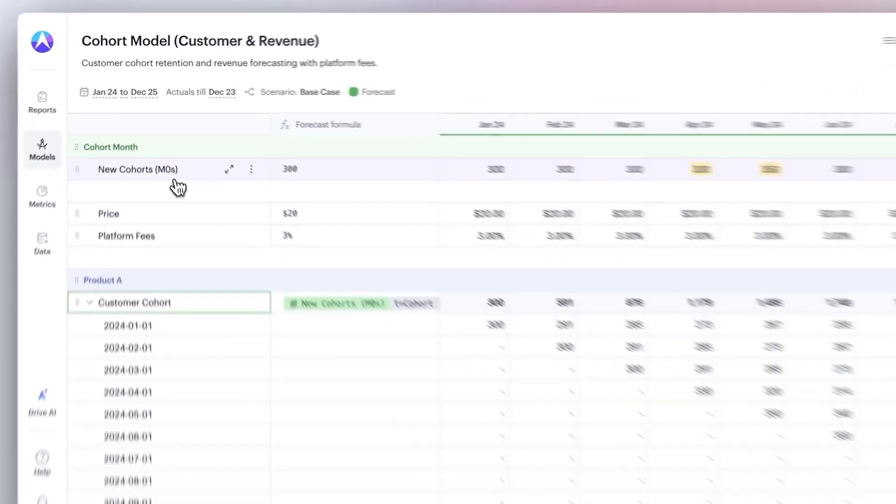
pyautogui.click(166, 152)
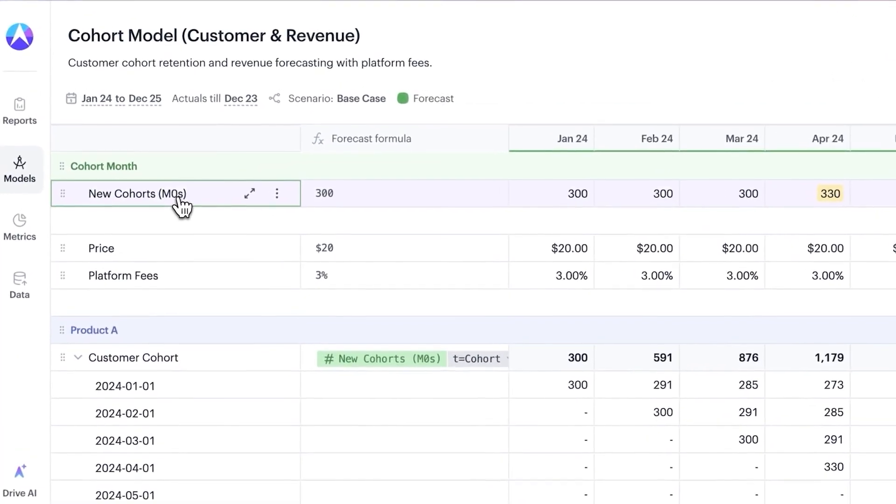
pyautogui.click(579, 198)
pyautogui.press('super+shift+Right')
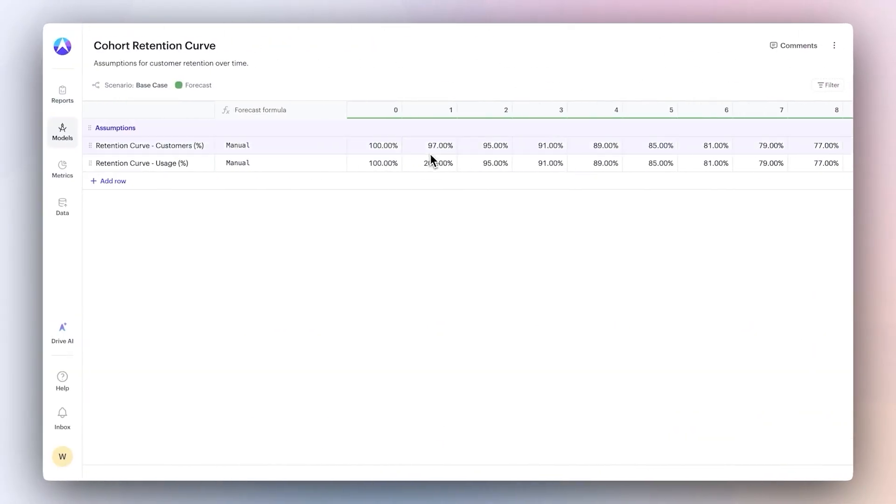
pyautogui.click(126, 148)
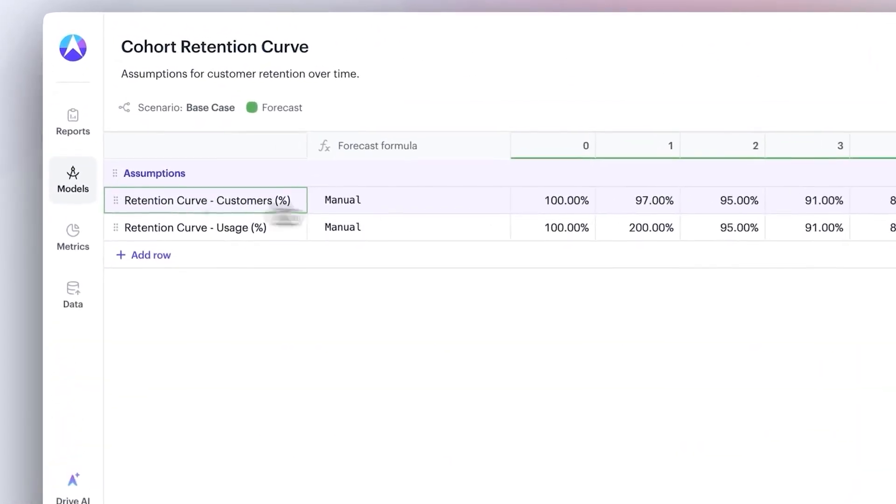
pyautogui.click(526, 205)
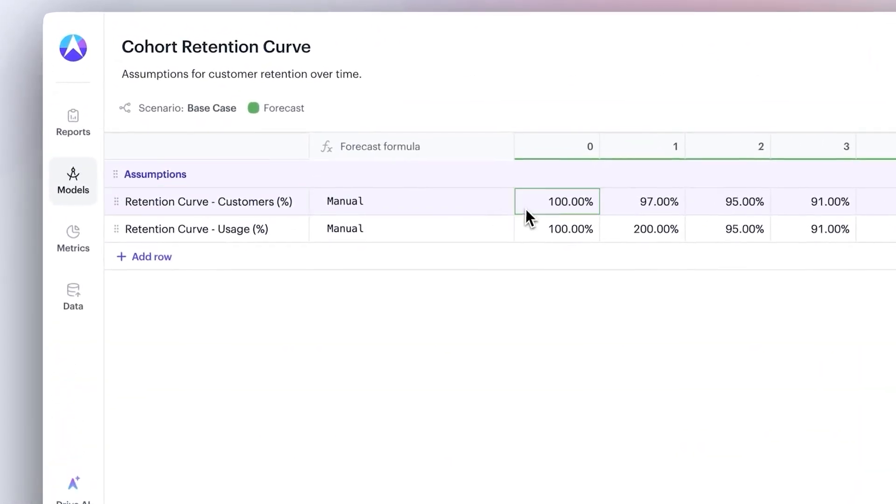
pyautogui.press('super+shift+Right')
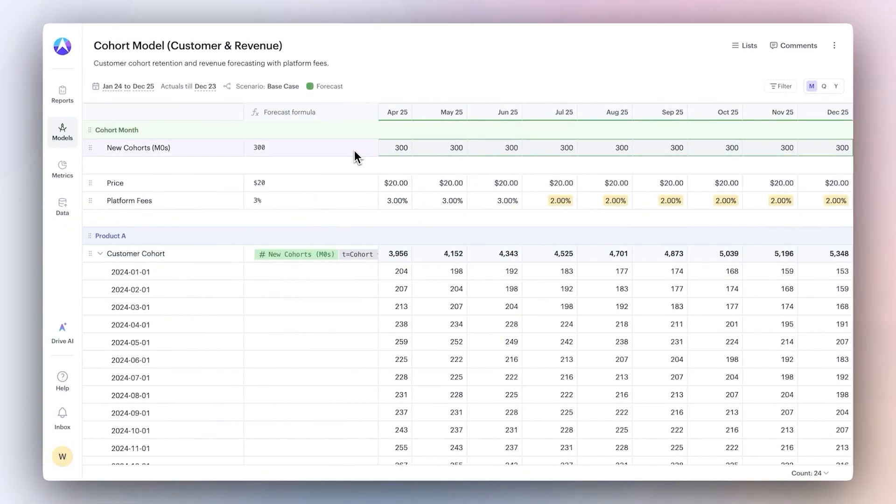
pyautogui.scroll(-5, 240, 274)
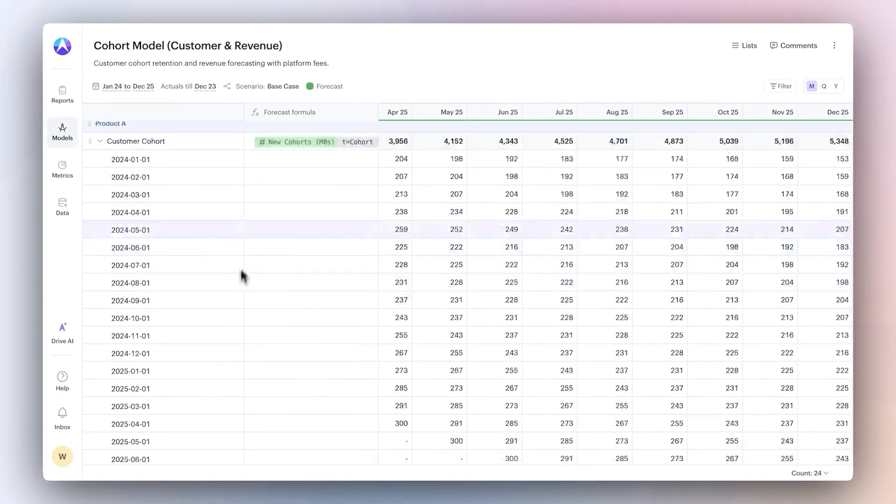
pyautogui.scroll(5, 296, 380)
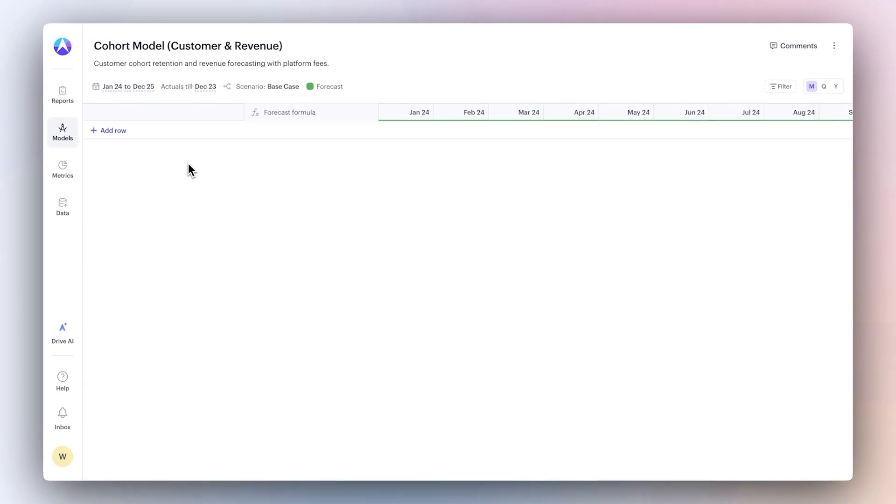
# - Add a New Cohorts (M0s) row to the empty cohort model and set its forecast formula to 300
pyautogui.click(177, 133)
pyautogui.write('New Cohorts (M0s)')
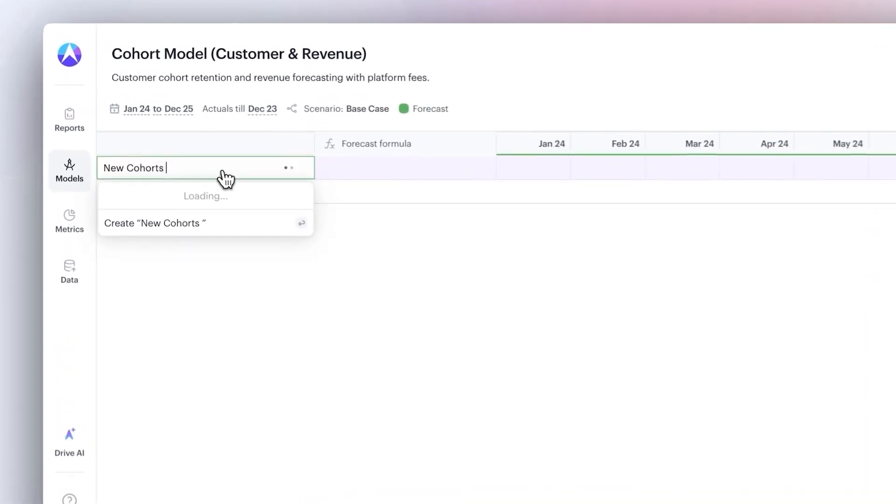
pyautogui.press('Return')
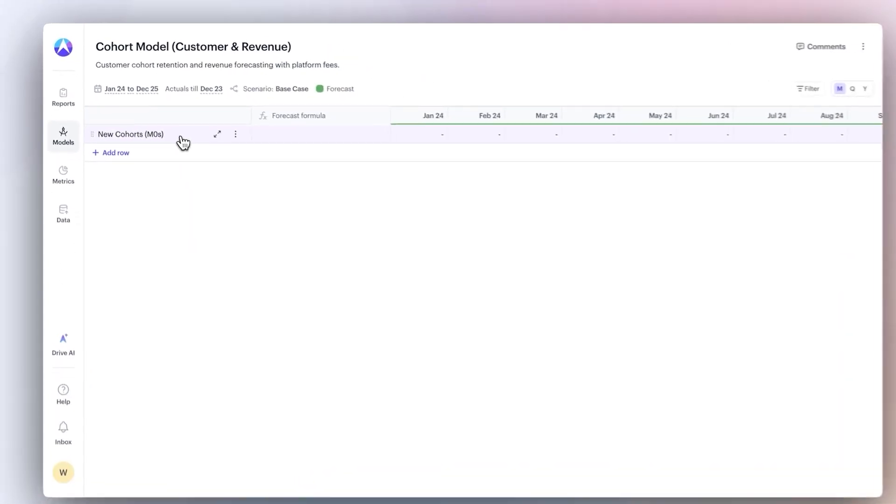
pyautogui.click(358, 169)
pyautogui.write('300')
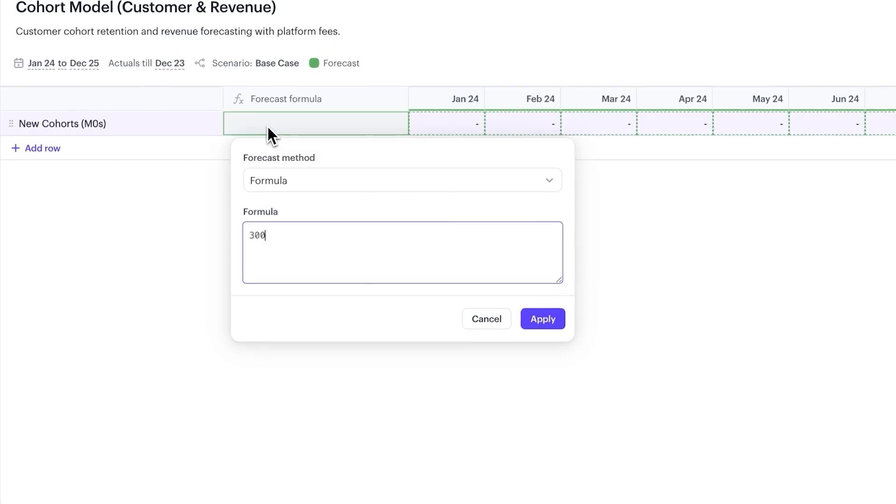
pyautogui.click(530, 314)
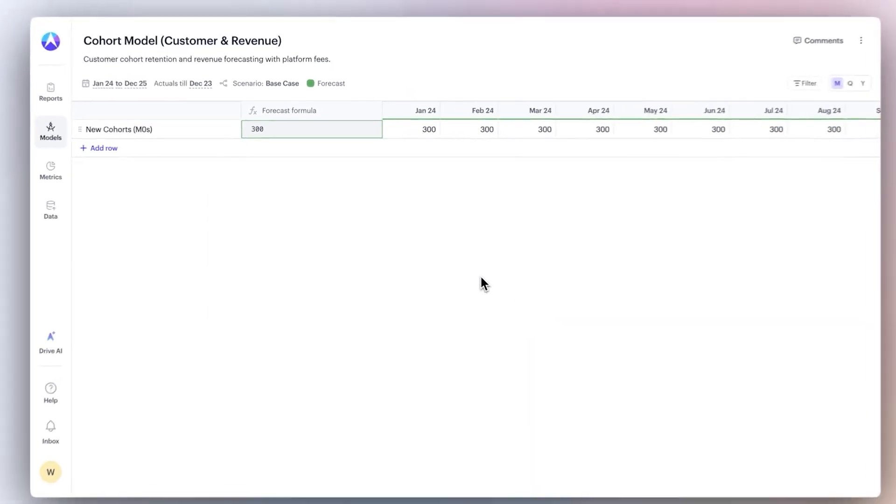
# - Override the Apr 24 value of New Cohorts (M0s) with 330
pyautogui.click(416, 133)
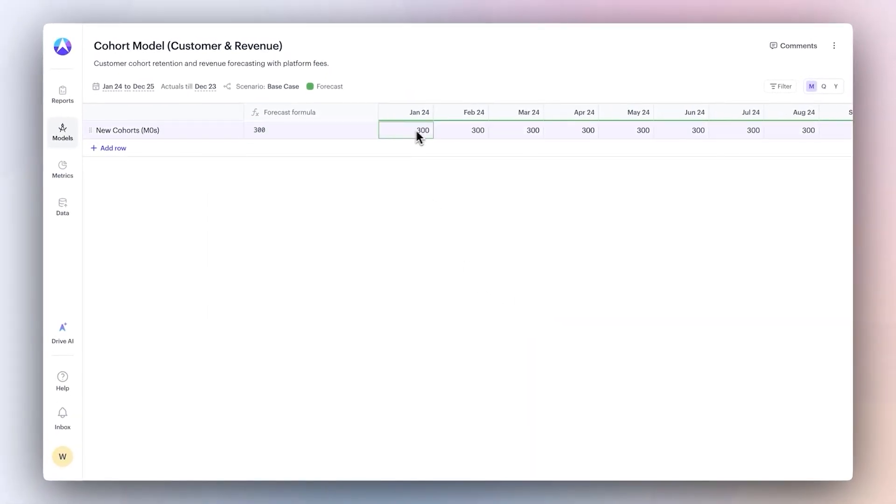
pyautogui.doubleClick(565, 134)
pyautogui.press('Return')
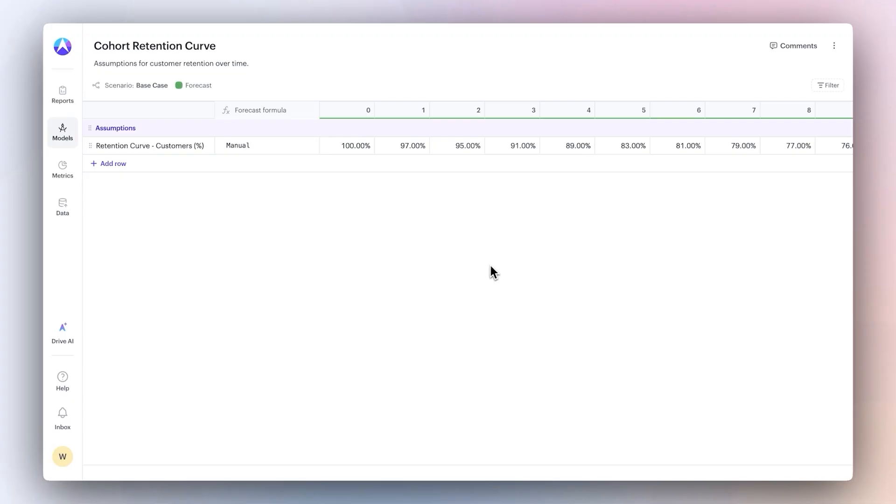
# - In the Cohort Retention Curve model, set the period 5 value of Retention Curve - Customers (%) to 0.85
pyautogui.click(148, 148)
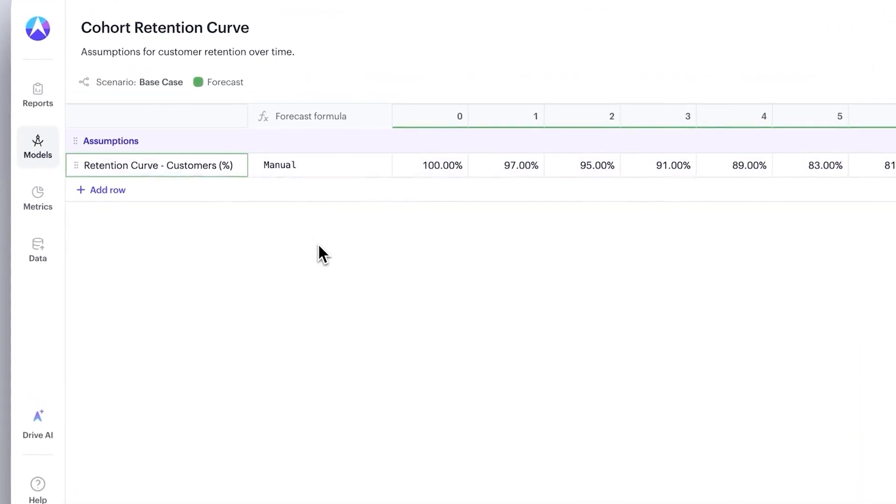
pyautogui.click(316, 173)
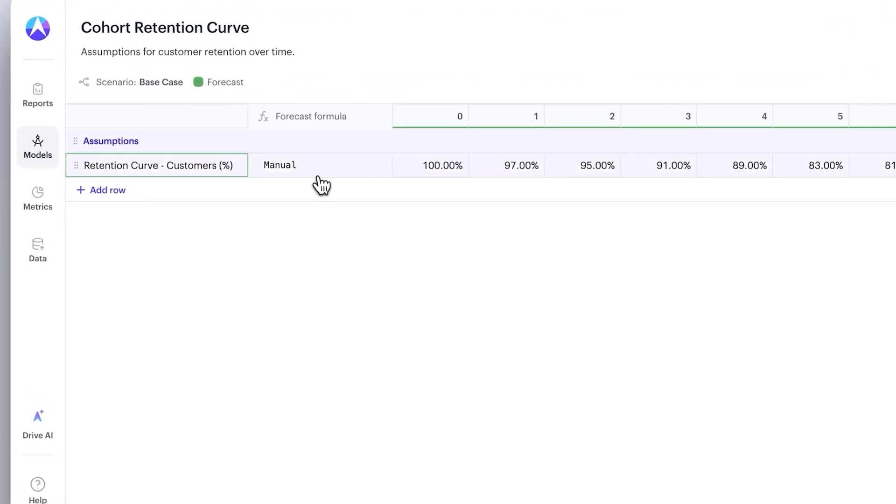
pyautogui.click(313, 172)
pyautogui.doubleClick(825, 164)
pyautogui.hotkey('ctrl', 'a')
pyautogui.write('0.85')
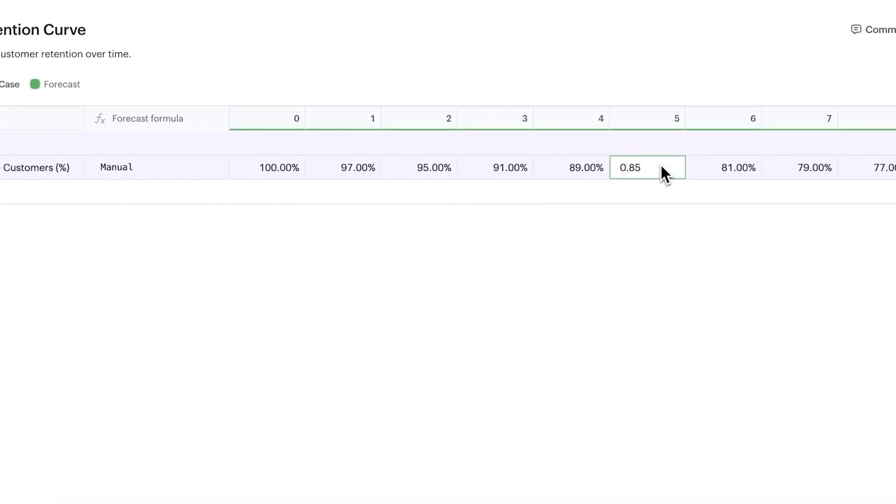
pyautogui.press('Return')
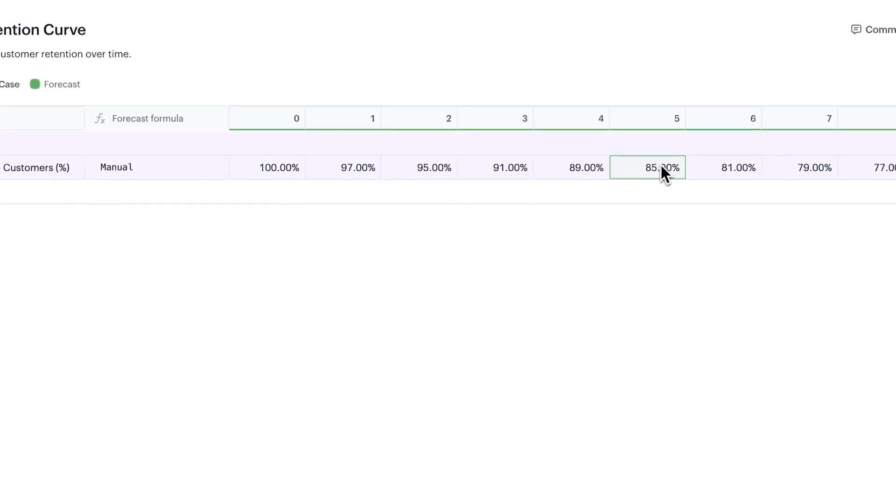
# - Review the customer retention percentages across all periods and the New Cohorts (M0s) row across all months
pyautogui.click(265, 173)
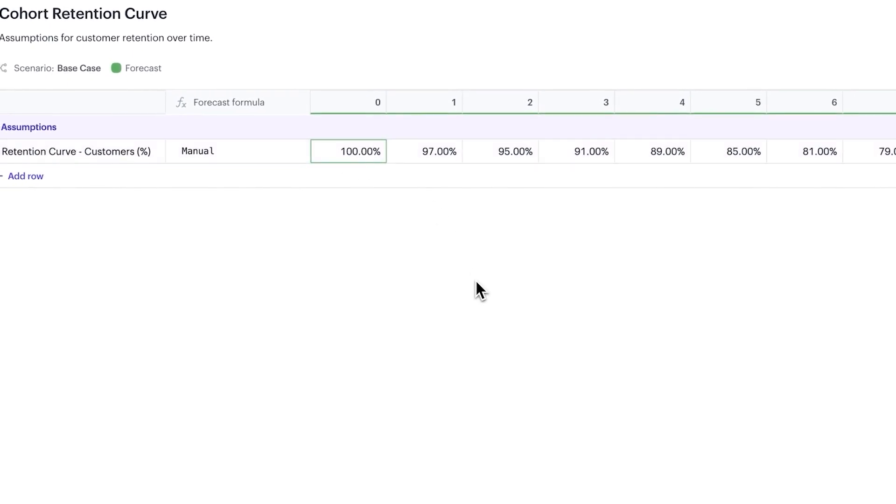
pyautogui.press('super+shift+Right')
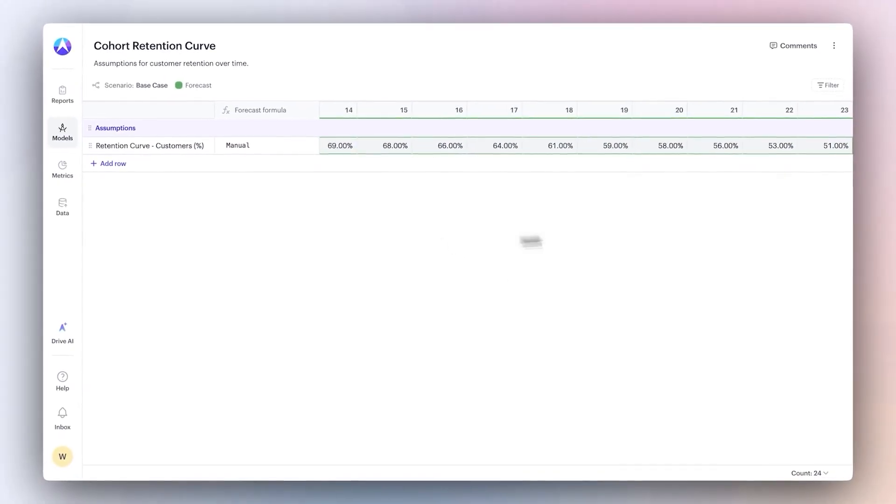
pyautogui.click(809, 145)
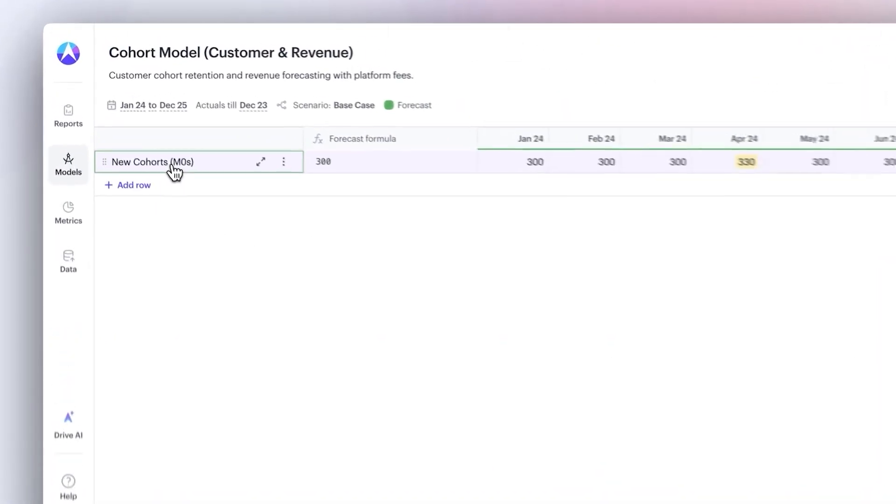
pyautogui.press('super+shift+Right')
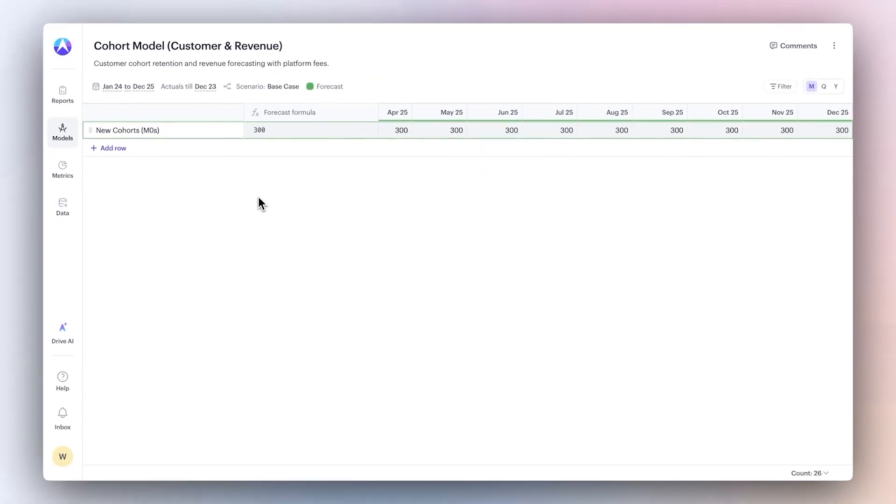
# - Add a Customer Cohort row beneath New Cohorts (M0s), leaving one blank row between them
pyautogui.click(134, 150)
pyautogui.click(137, 168)
pyautogui.write('Custo')
pyautogui.press('Return')
# - Assign the Cohort dimension to the Customer Cohort row and save it
pyautogui.click(231, 167)
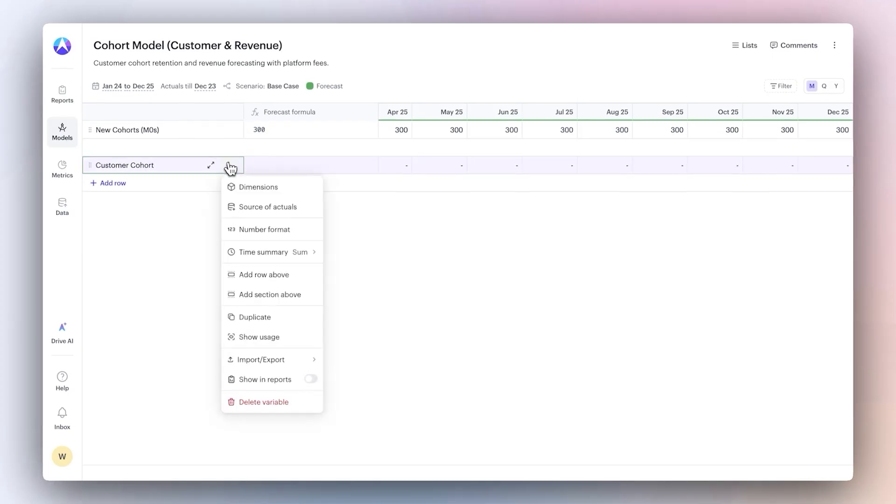
pyautogui.click(250, 189)
pyautogui.click(282, 218)
pyautogui.click(283, 239)
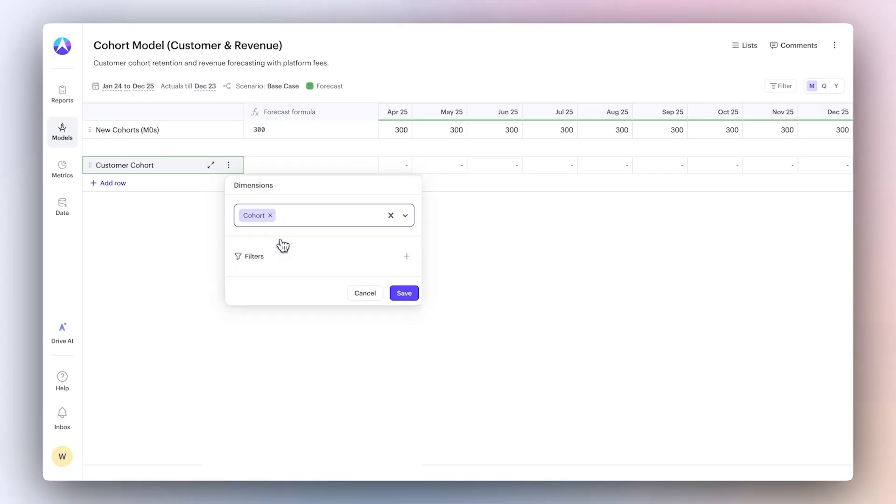
pyautogui.click(399, 296)
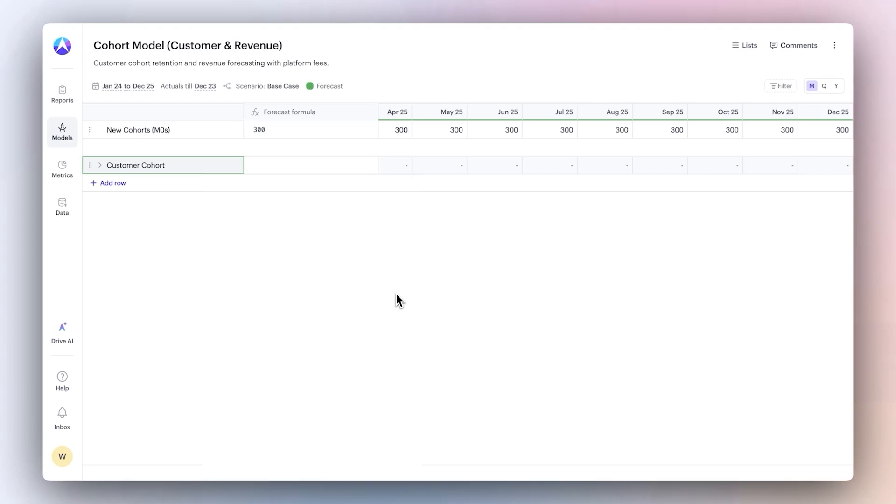
# - Enter the Customer Cohort forecast formula as New Cohorts (M0s) * Retention Curve - Customers (%)
pyautogui.click(344, 170)
pyautogui.write('new')
pyautogui.press('Return')
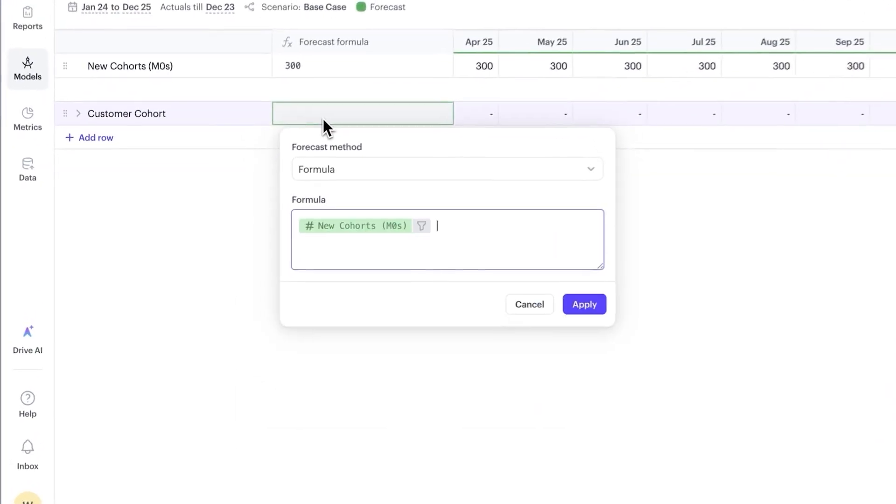
pyautogui.write('* ret')
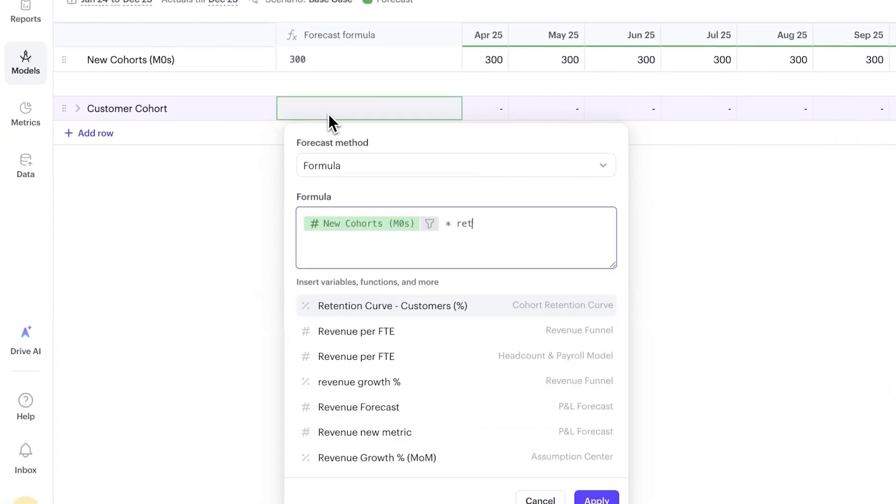
pyautogui.press('Return')
# - Give New Cohorts (M0s) in the formula a custom time filter of Cohort
pyautogui.click(430, 224)
pyautogui.click(451, 273)
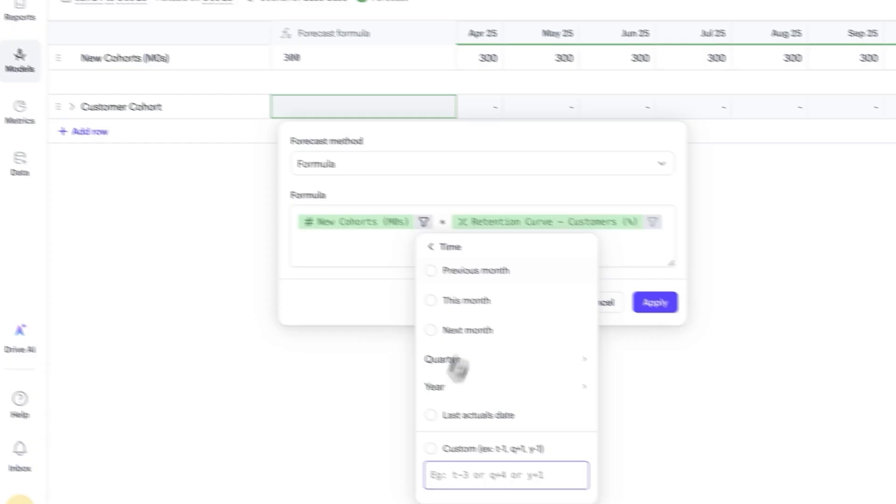
pyautogui.click(455, 451)
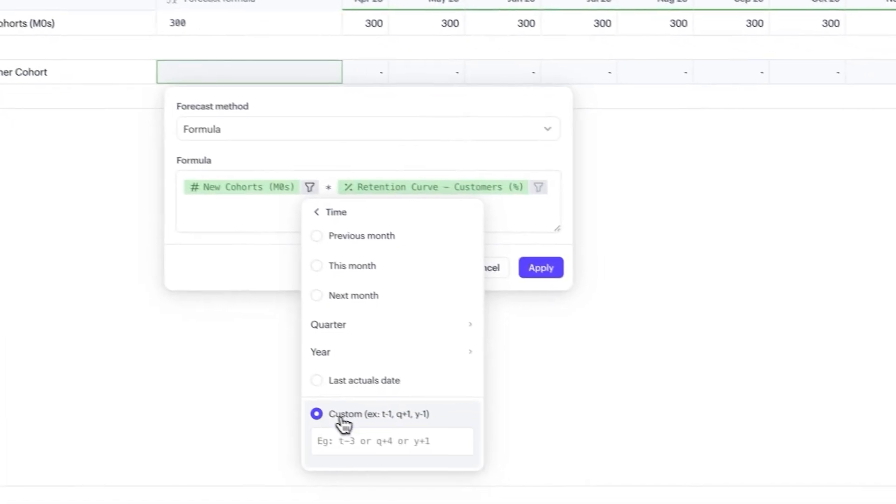
pyautogui.click(456, 473)
pyautogui.write('Co')
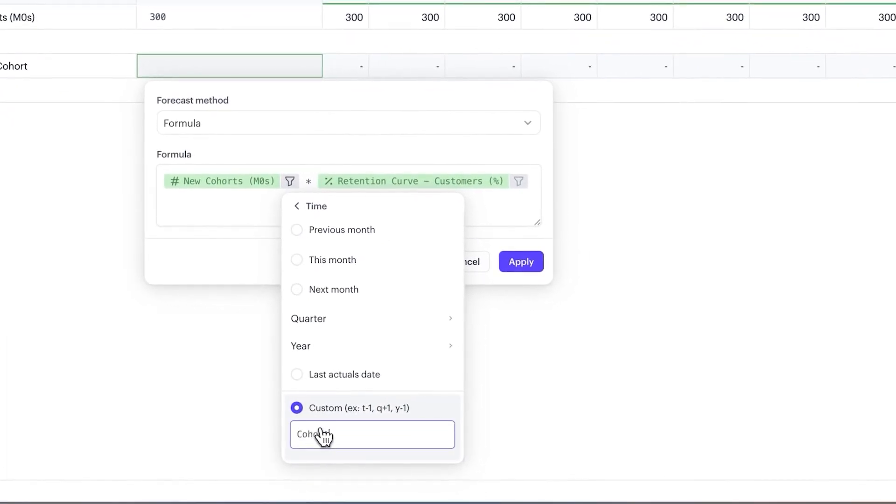
pyautogui.write('hort')
pyautogui.press('Return')
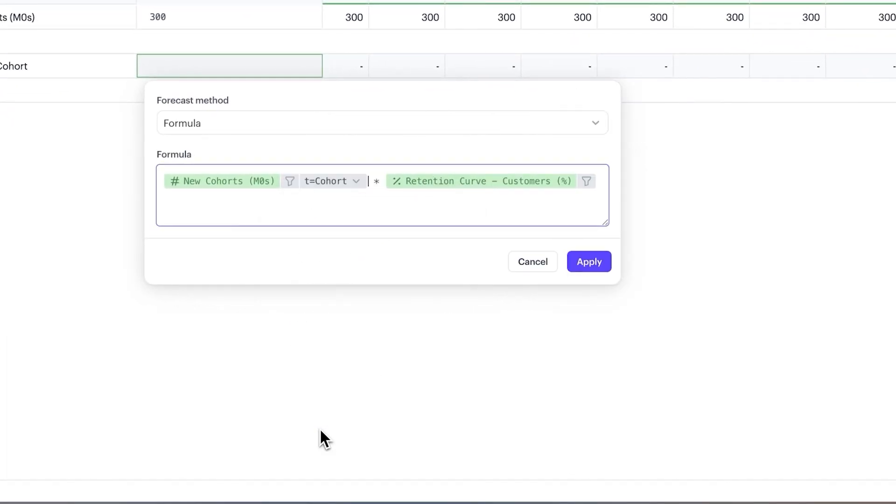
# - Give Retention Curve - Customers (%) in the formula a custom time filter of t-Cohort and apply the formula
pyautogui.click(588, 182)
pyautogui.click(607, 231)
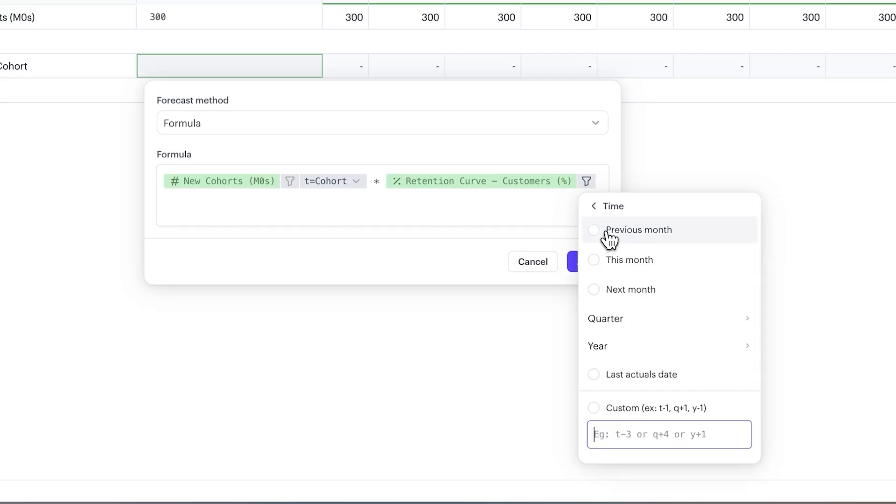
pyautogui.click(624, 409)
pyautogui.write('t-Cohort')
pyautogui.press('Return')
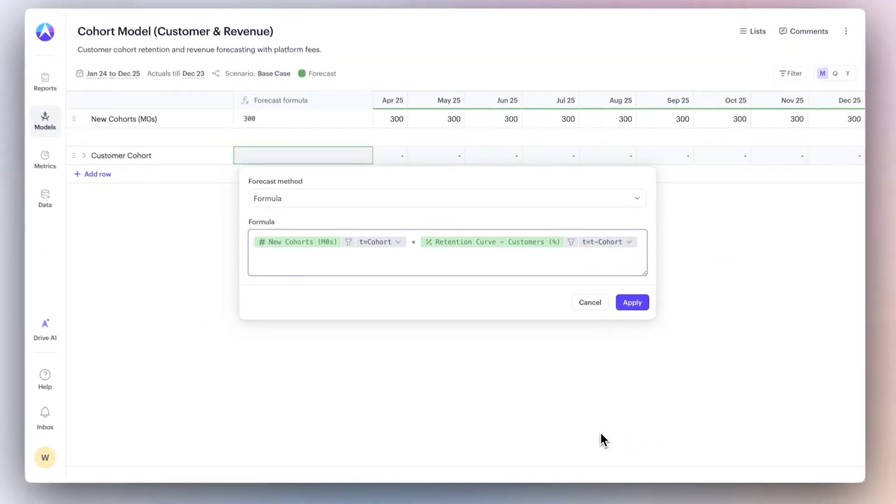
pyautogui.click(633, 308)
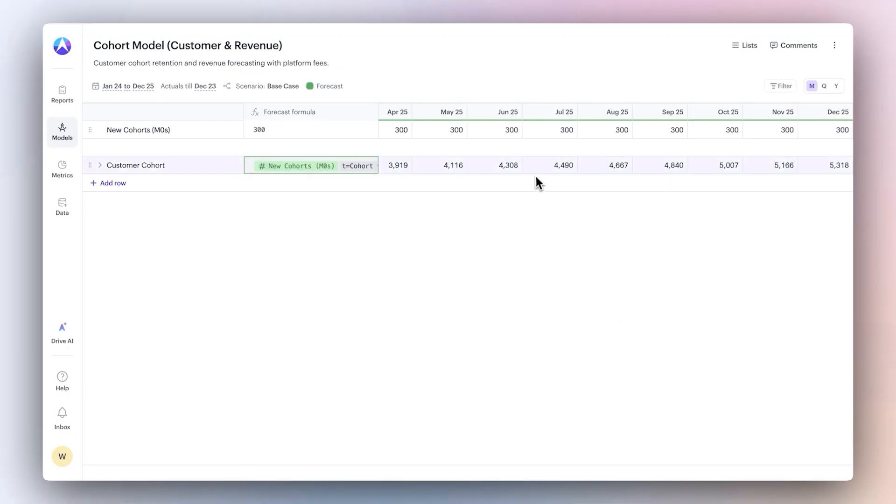
pyautogui.hscroll(-15, 537, 172)
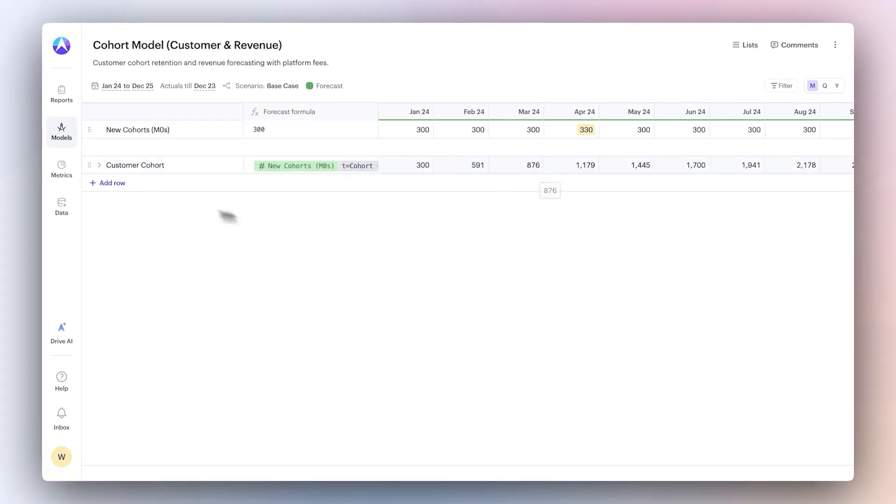
# - Expand Customer Cohort and examine each cohort's starting-month value along the diagonal from 2024-01-01 to 2024-08-01
pyautogui.click(100, 166)
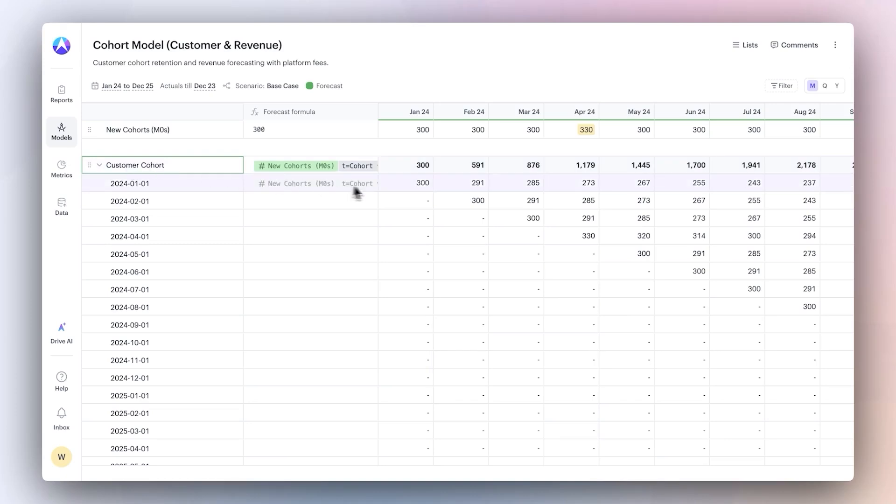
pyautogui.click(388, 189)
pyautogui.keyDown('super'); pyautogui.click(469, 202); pyautogui.keyUp('super')
pyautogui.keyDown('super'); pyautogui.click(519, 219); pyautogui.keyUp('super')
pyautogui.keyDown('super'); pyautogui.click(562, 238); pyautogui.keyUp('super')
pyautogui.keyDown('super'); pyautogui.click(646, 256); pyautogui.keyUp('super')
pyautogui.keyDown('super'); pyautogui.click(667, 272); pyautogui.keyUp('super')
pyautogui.keyDown('super'); pyautogui.click(738, 290); pyautogui.keyUp('super')
pyautogui.keyDown('super'); pyautogui.click(788, 308); pyautogui.keyUp('super')
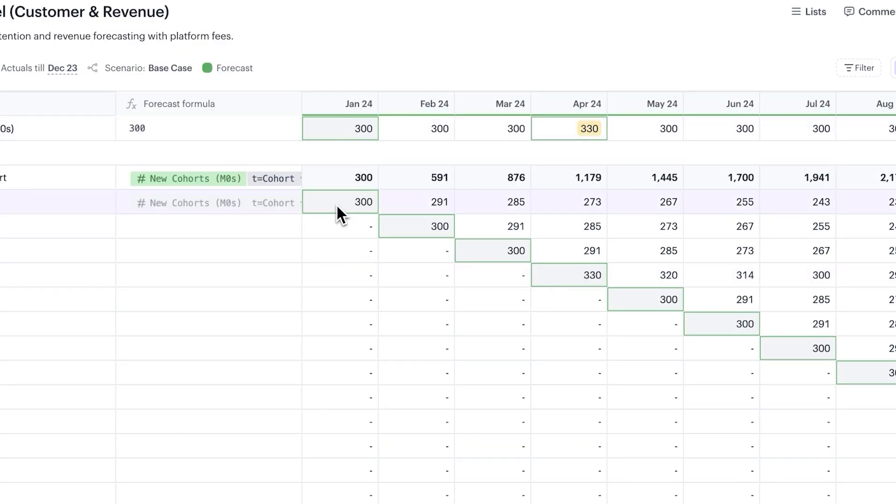
# - Compare the cohort values behind the Feb 24 and Mar 24 Customer Cohort totals, and review the forecast through 2025
pyautogui.moveTo(336, 204); pyautogui.dragTo(407, 135)
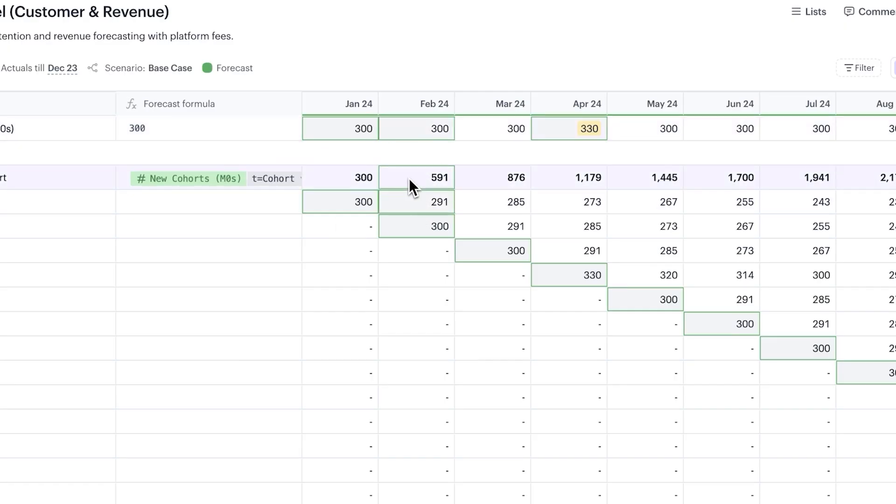
pyautogui.keyDown('super'); pyautogui.click(482, 122); pyautogui.keyUp('super')
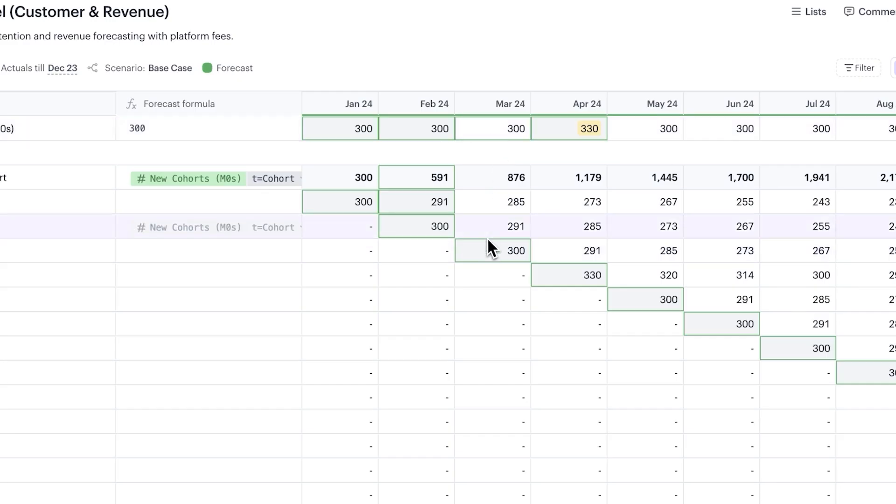
pyautogui.keyDown('super'); pyautogui.click(486, 205); pyautogui.keyUp('super')
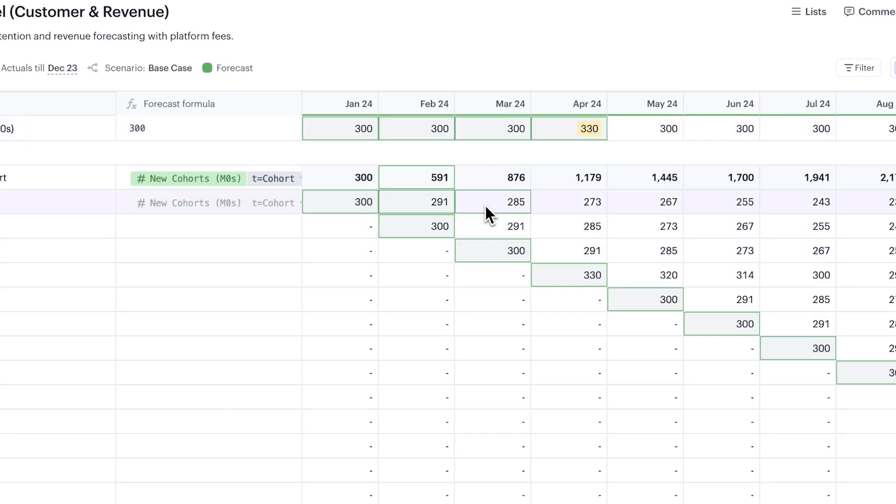
pyautogui.keyDown('super'); pyautogui.click(484, 229); pyautogui.keyUp('super')
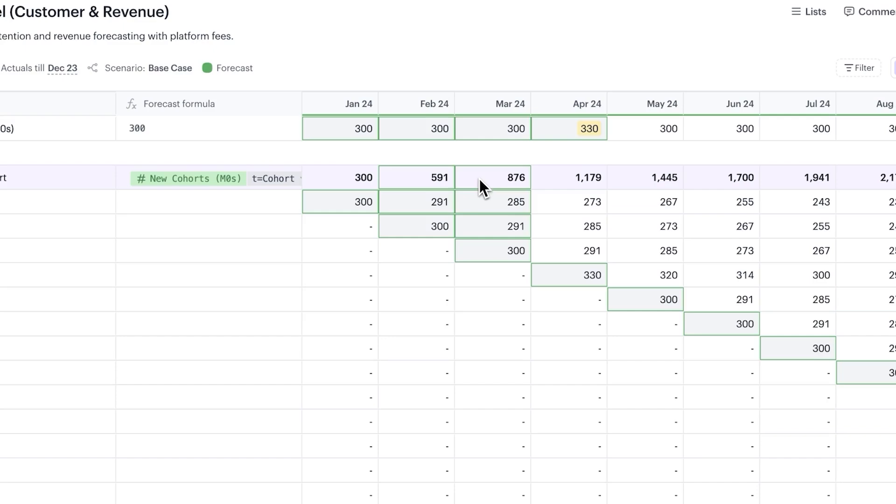
pyautogui.hscroll(10, 650, 312)
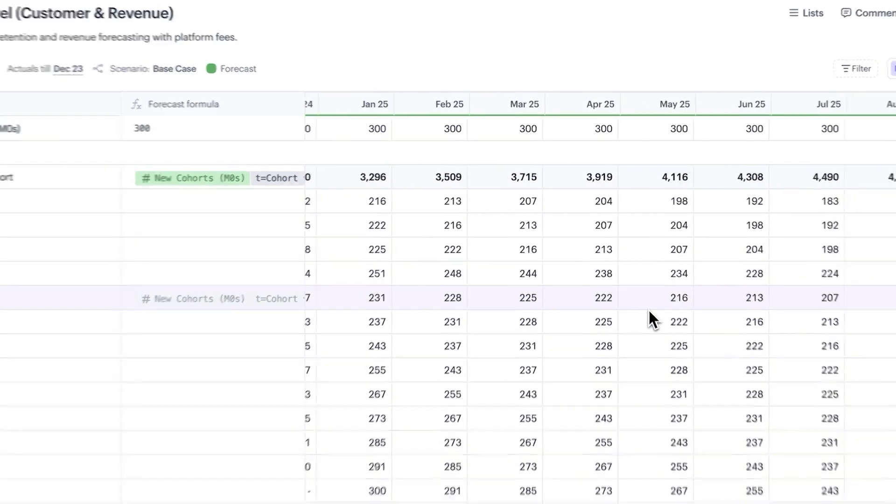
pyautogui.hscroll(-10, 649, 310)
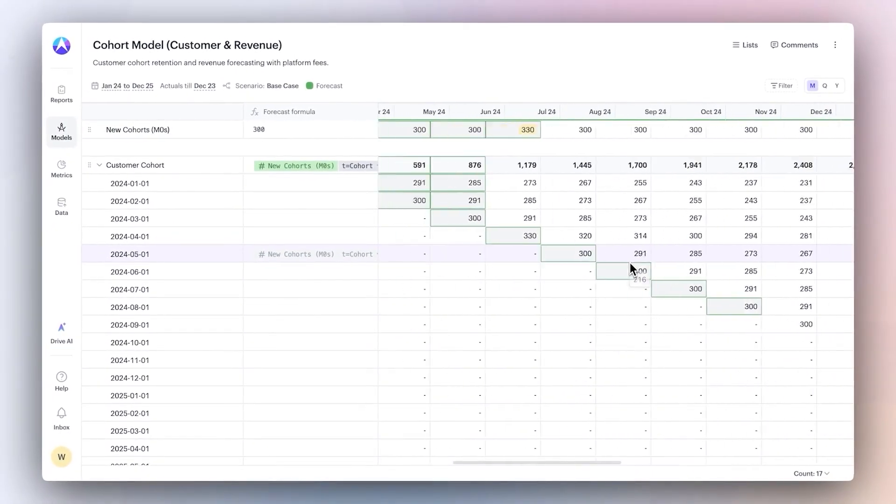
pyautogui.hscroll(-4, 631, 262)
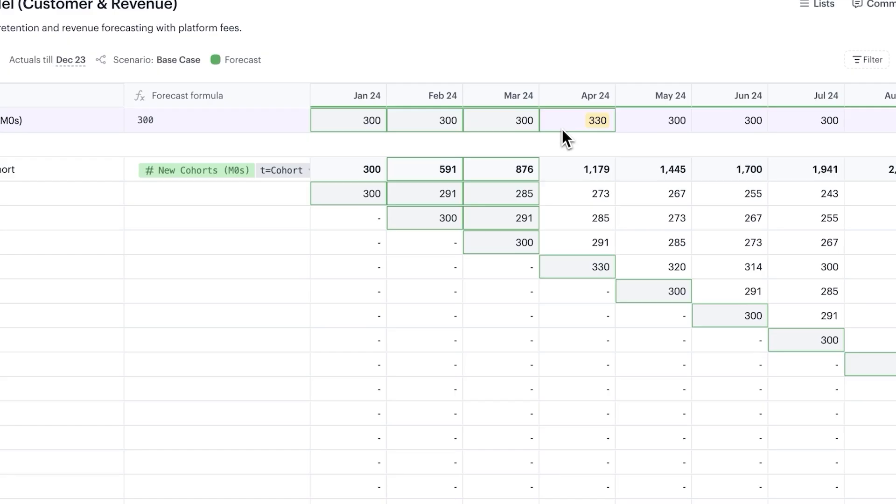
# - Set New Cohorts (M0s) for May 24 to 350 and collapse the Customer Cohort row
pyautogui.doubleClick(654, 128)
pyautogui.write('50')
pyautogui.press('Return')
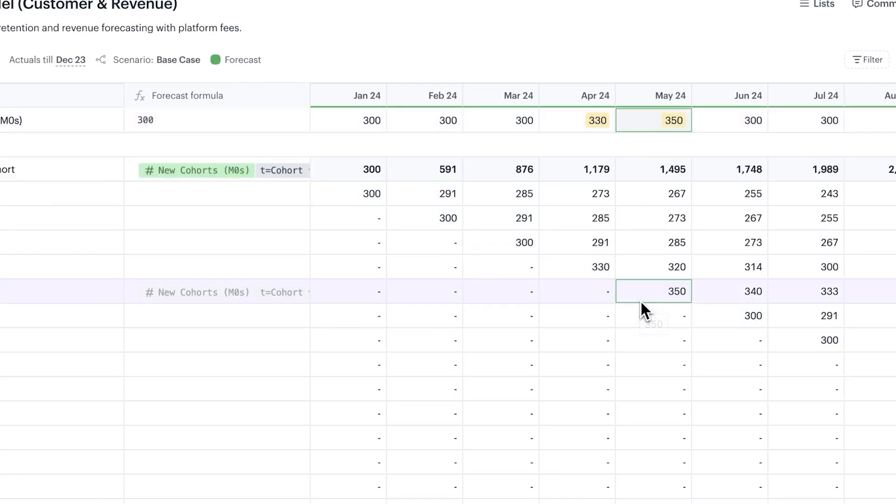
pyautogui.click(104, 167)
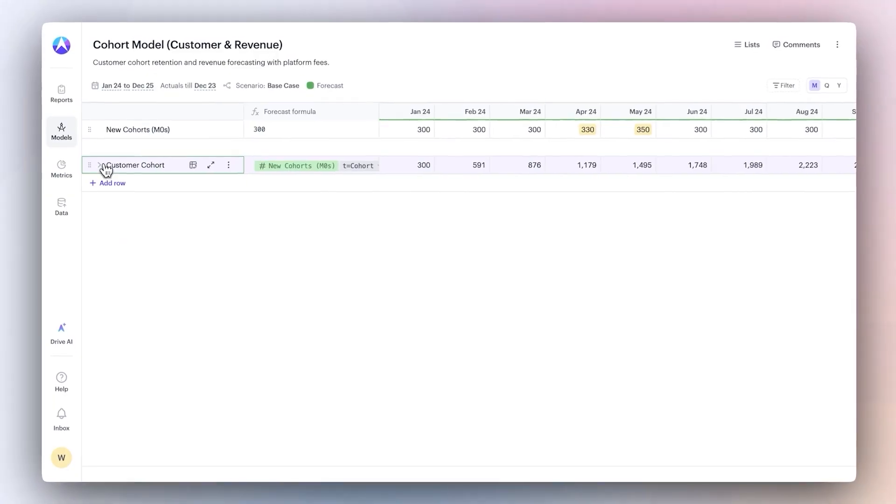
# - Add a Price row, place it above Customer Cohort and insert a blank row between the two
pyautogui.click(105, 183)
pyautogui.write('Price')
pyautogui.press('Return')
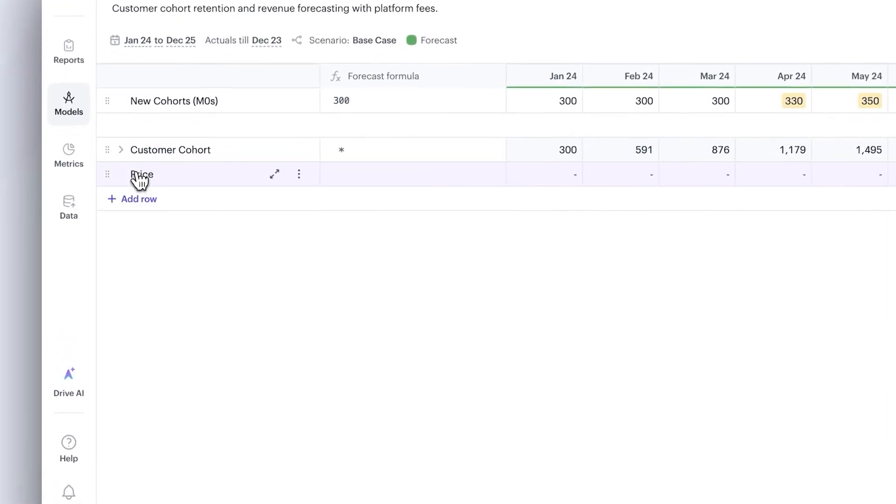
pyautogui.moveTo(110, 172); pyautogui.dragTo(110, 138)
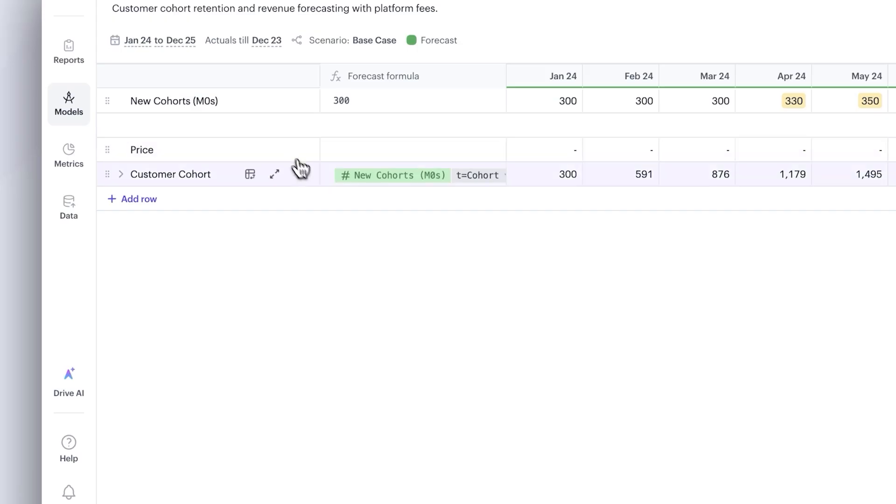
pyautogui.click(307, 177)
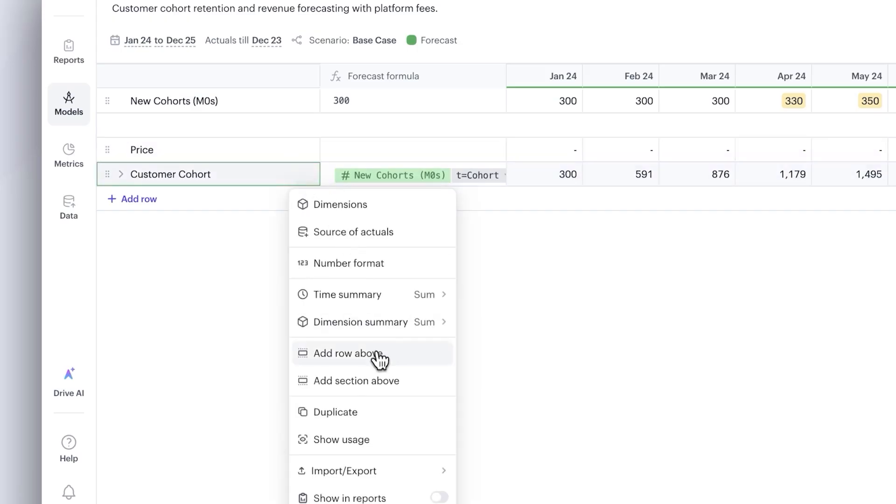
pyautogui.click(403, 357)
# - Set the Price row's forecast formula to $20 and apply it
pyautogui.click(372, 147)
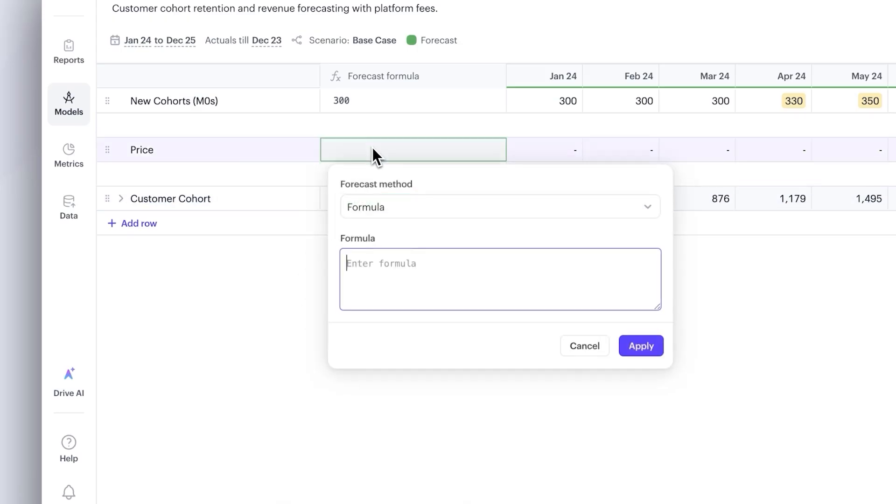
pyautogui.write('$20')
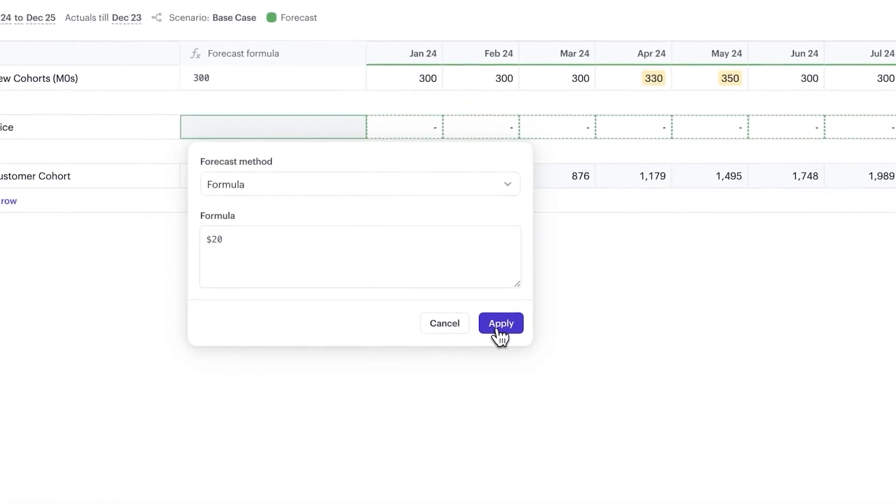
pyautogui.click(498, 332)
pyautogui.hscroll(10, 492, 327)
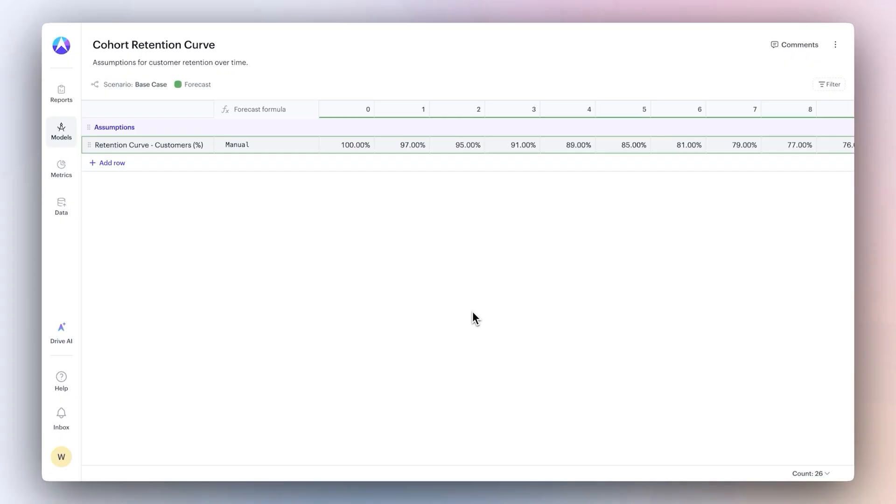
# - In the Cohort Retention Curve model, duplicate the Retention Curve - Customers (%) row and rename the copy Retention Curve - Usage (%)
pyautogui.click(204, 147)
pyautogui.click(226, 298)
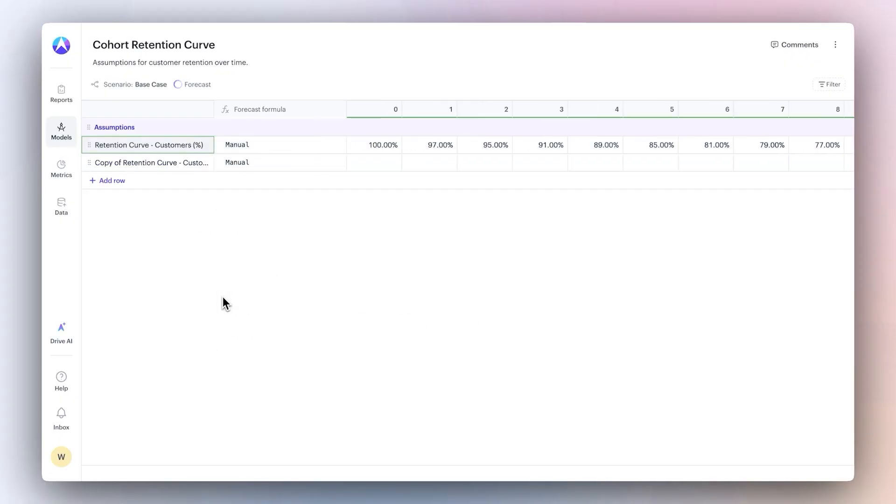
pyautogui.click(169, 163)
pyautogui.write('Retention Curve - Usage (%)')
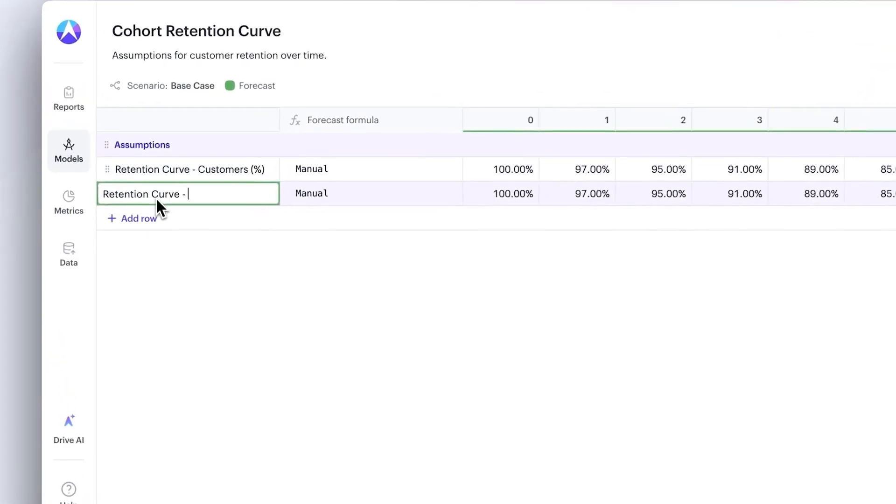
pyautogui.press('Return')
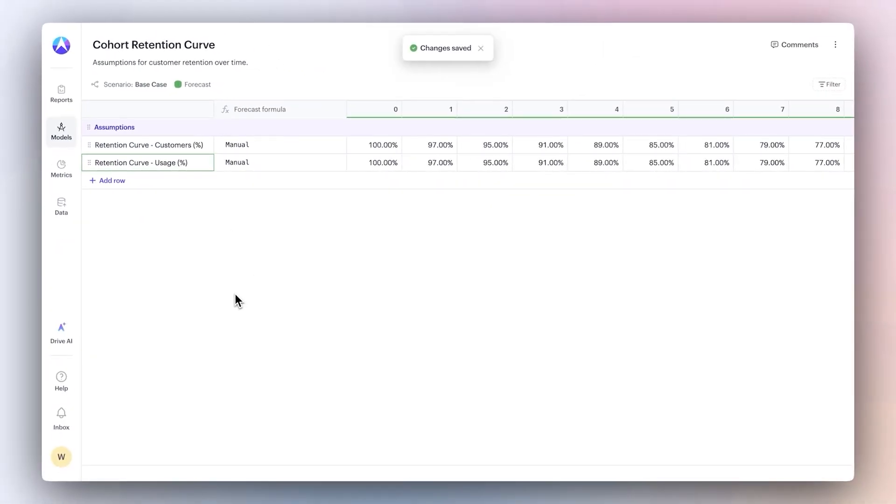
# - Set period 1 of Retention Curve - Usage (%) to 200%
pyautogui.click(364, 166)
pyautogui.doubleClick(424, 164)
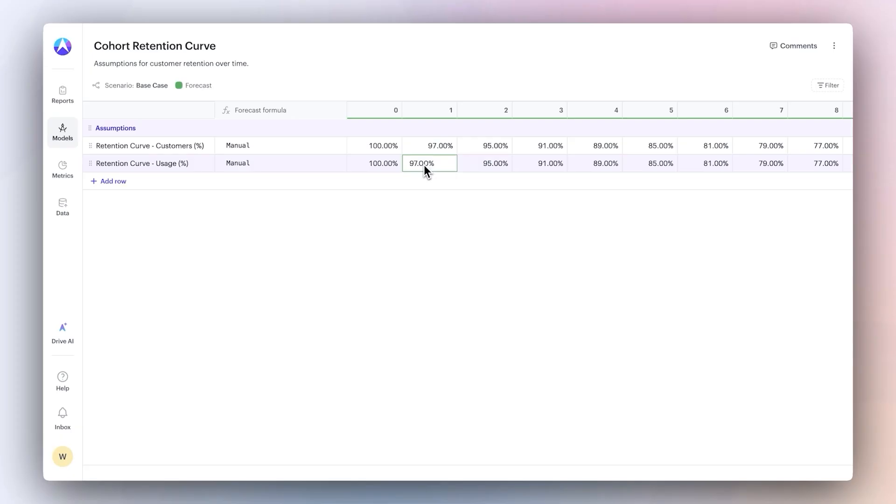
pyautogui.write('200')
pyautogui.press('Return')
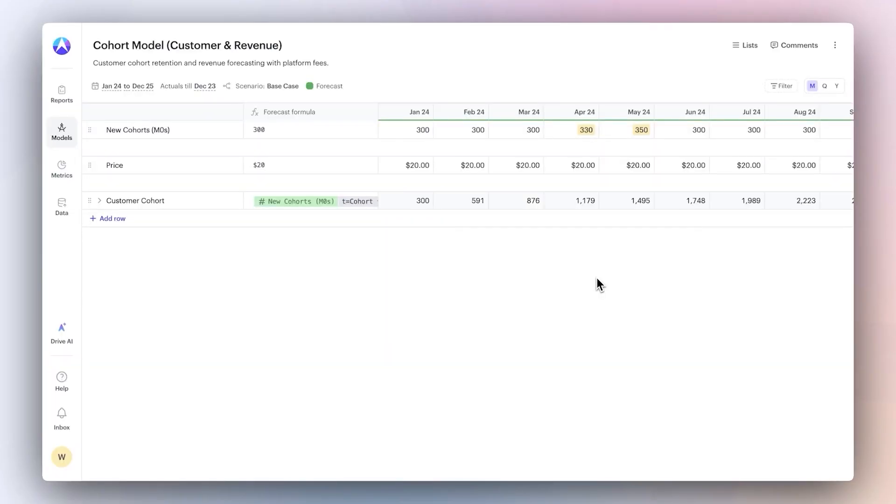
# - In the Cohort Model (Customer & Revenue), duplicate the Customer Cohort row and rename the copy Revenue Cohort
pyautogui.click(228, 201)
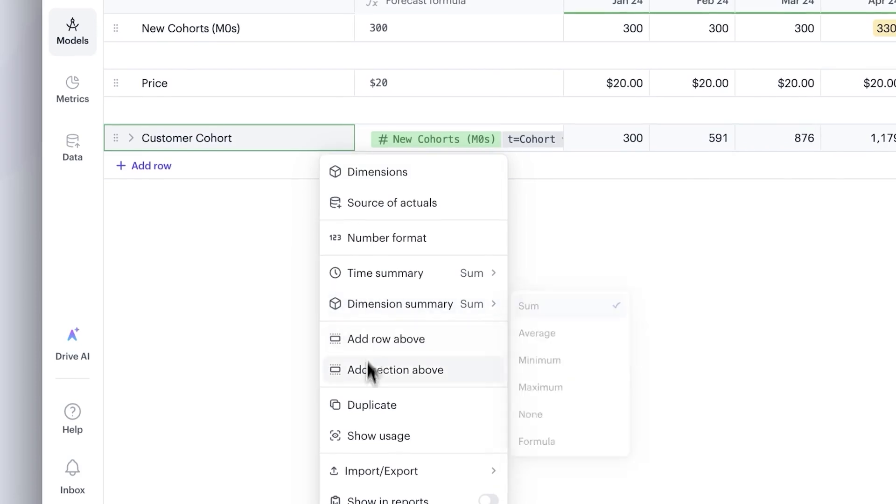
pyautogui.click(367, 404)
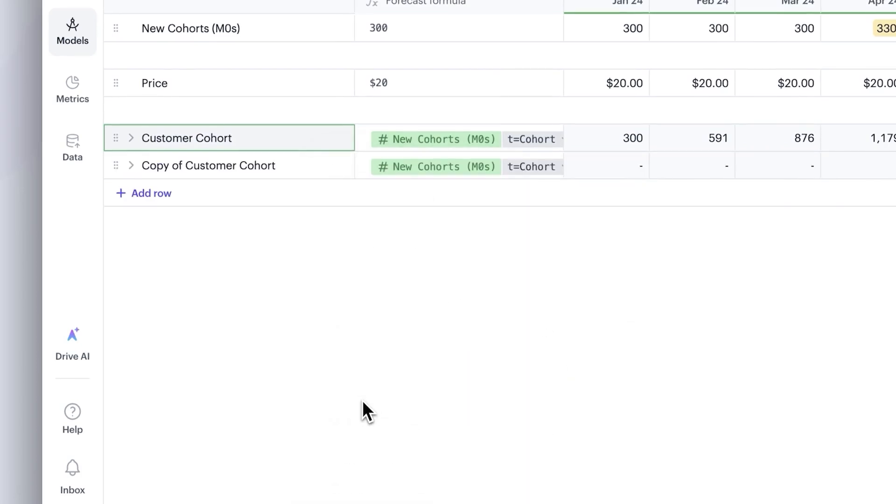
pyautogui.click(234, 170)
pyautogui.click(233, 168)
pyautogui.write('Revenue Cohort')
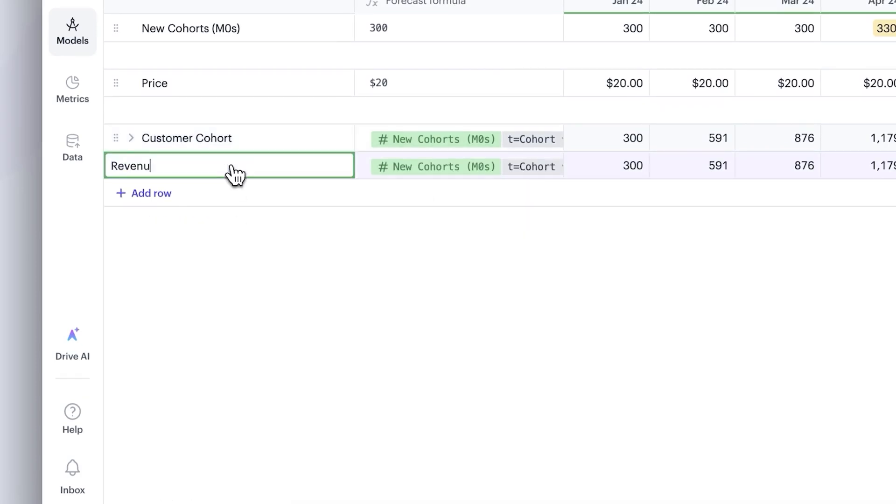
pyautogui.press('Return')
# - Change the Revenue Cohort formula to New Cohorts (M0s) * Retention Curve – Usage (%) * Price, keeping New Cohorts at t=Cohort
pyautogui.click(420, 169)
pyautogui.press('BackSpace')
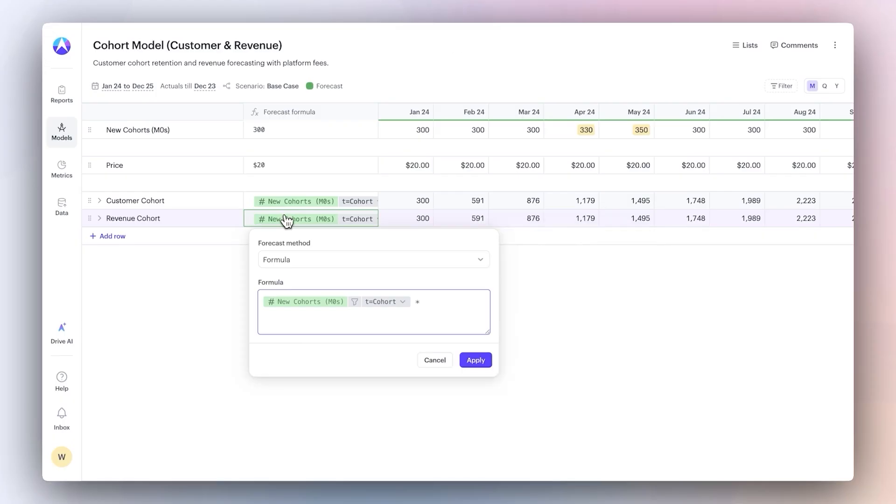
pyautogui.write('Retention Curve – Usage (%)')
pyautogui.press('Return')
pyautogui.write('Price')
pyautogui.press('Return')
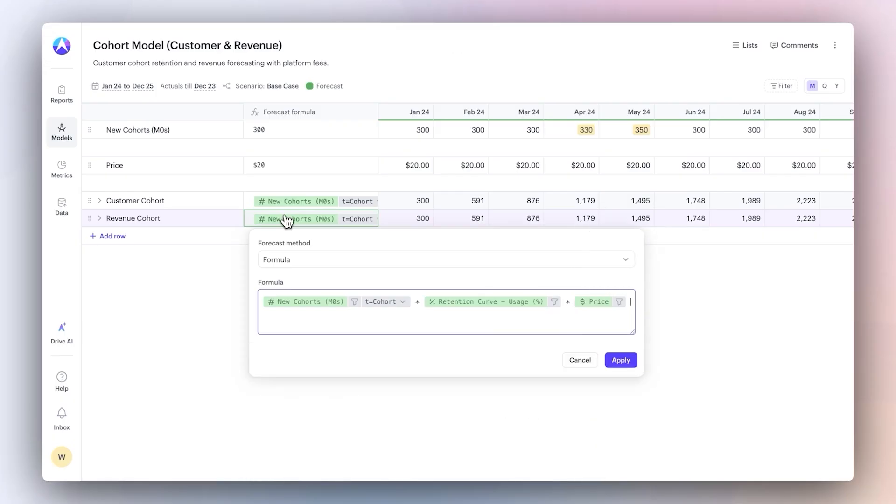
# - Give Retention Curve – Usage (%) in the Revenue Cohort formula a custom time filter of t-Cohort and apply the formula
pyautogui.click(554, 301)
pyautogui.click(570, 342)
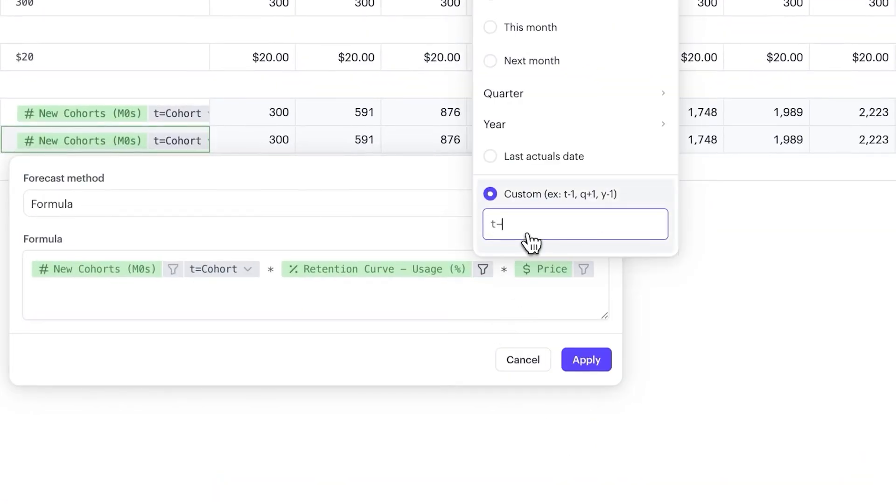
pyautogui.write('ort')
pyautogui.press('Return')
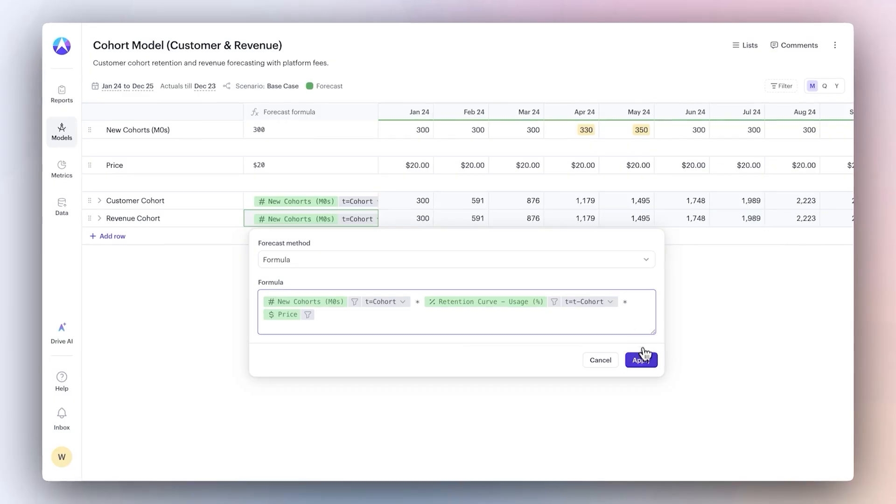
pyautogui.click(642, 360)
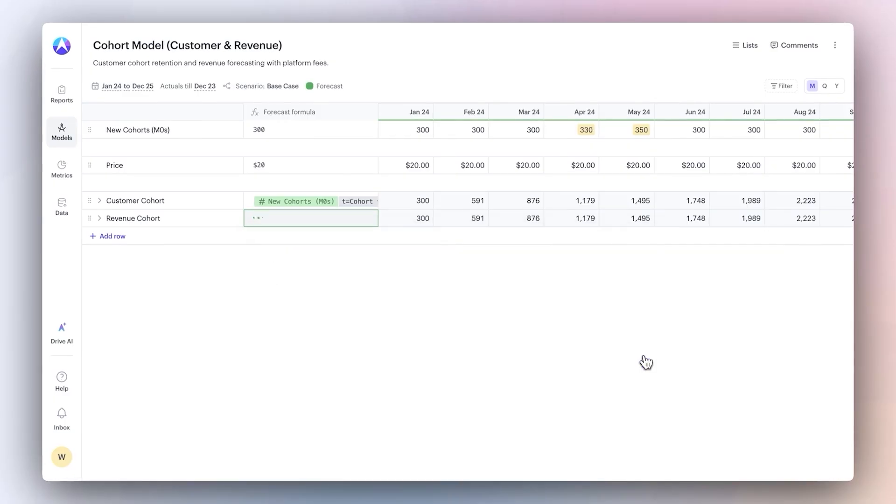
# - Expand Revenue Cohort to examine the monthly revenue per cohort, and collapse it again
pyautogui.click(99, 219)
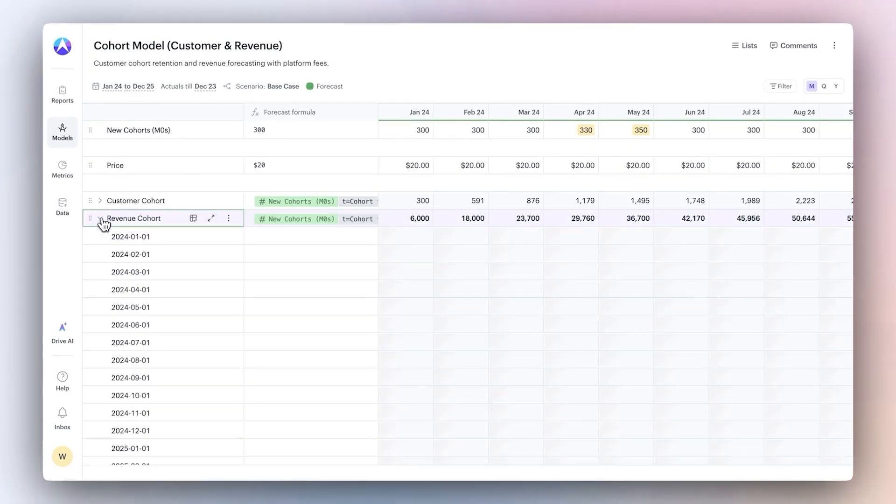
pyautogui.click(445, 224)
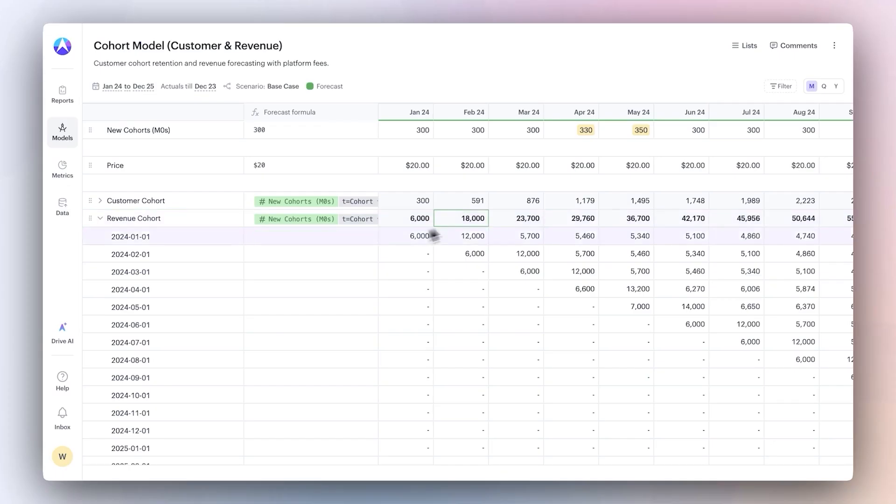
pyautogui.click(100, 219)
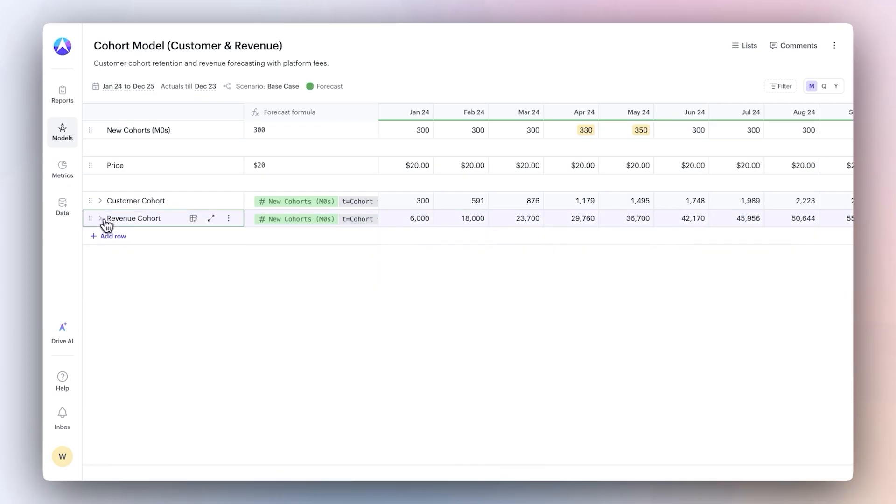
# - Add a Platform Fees row and move it directly below Price
pyautogui.click(126, 238)
pyautogui.write('Platform Fees')
pyautogui.press('Return')
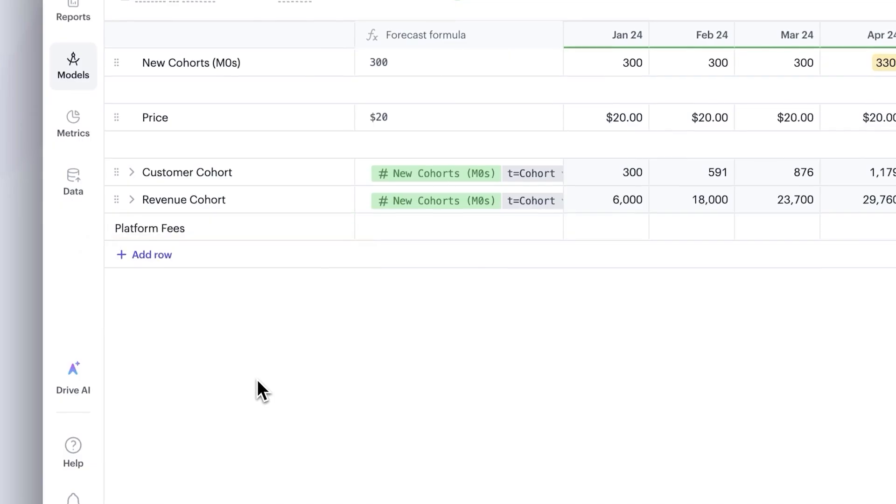
pyautogui.moveTo(116, 227); pyautogui.dragTo(120, 129)
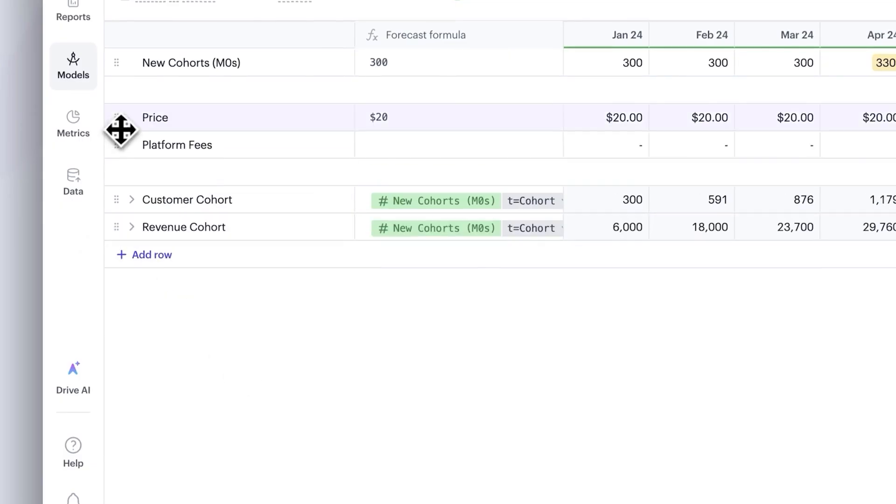
# - Change the Platform Fees number format to percentage and set its forecast formula to 3%
pyautogui.click(331, 145)
pyautogui.click(386, 244)
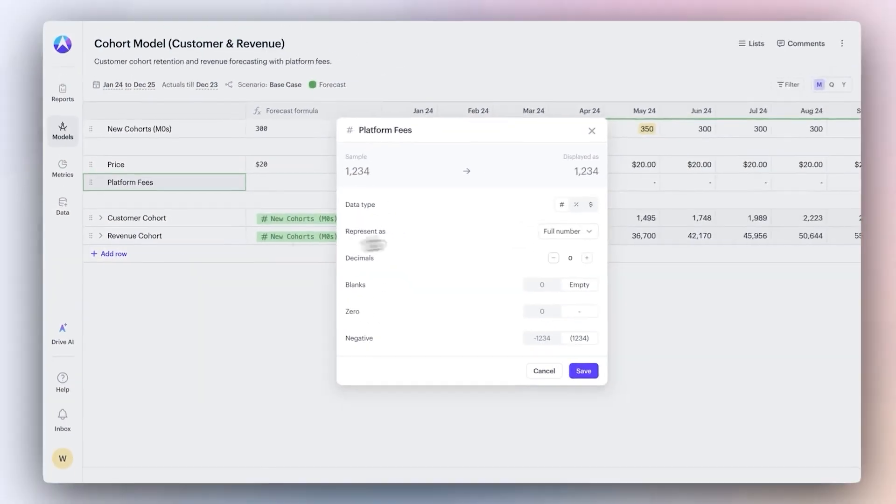
pyautogui.click(577, 205)
pyautogui.click(588, 370)
pyautogui.click(349, 188)
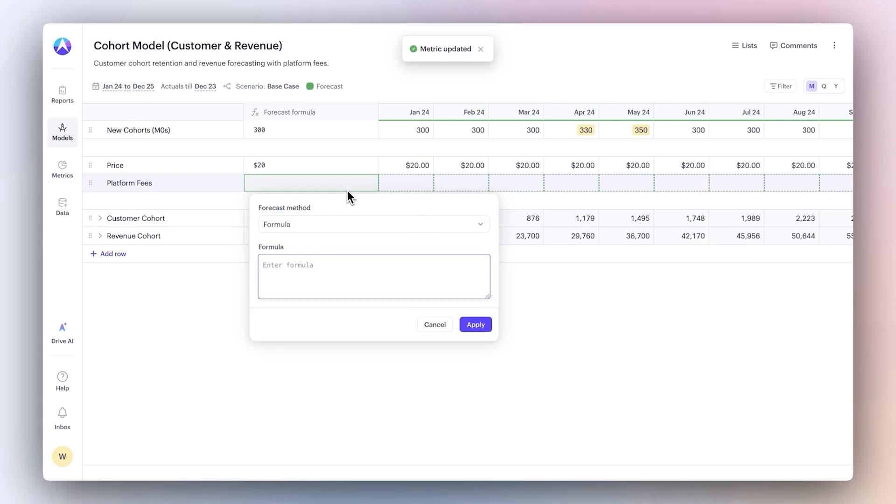
pyautogui.click(477, 325)
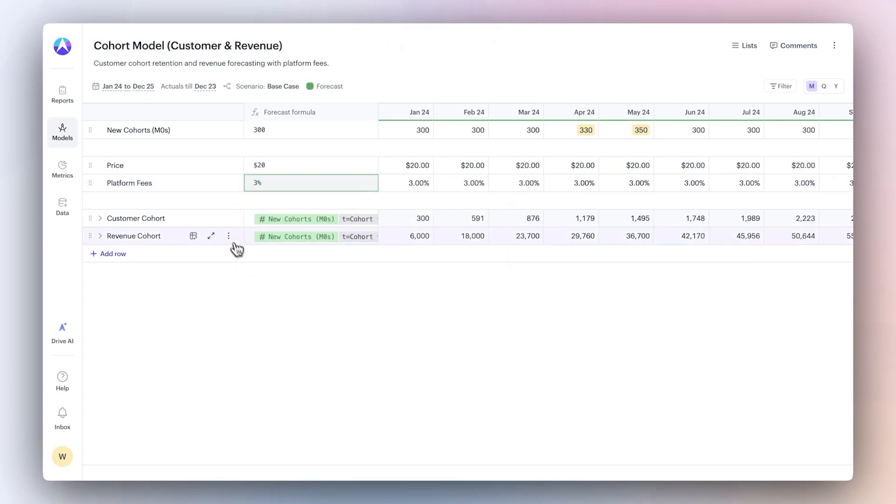
# - Duplicate the Revenue Cohort row and rename the copy Platform Fees Cohort
pyautogui.click(229, 236)
pyautogui.click(255, 405)
pyautogui.doubleClick(147, 259)
pyautogui.write('Platform Fees Cohort')
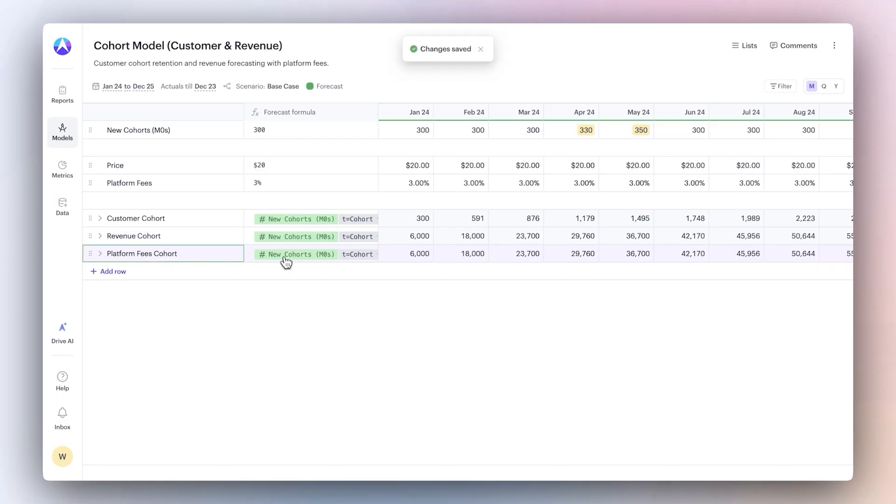
# - Replace the Platform Fees Cohort formula with Revenue Cohort * Platform Fees and apply it
pyautogui.click(284, 259)
pyautogui.press('super+a')
pyautogui.write('revenue co')
pyautogui.press('Return')
pyautogui.write('* platform fees')
pyautogui.press('Return')
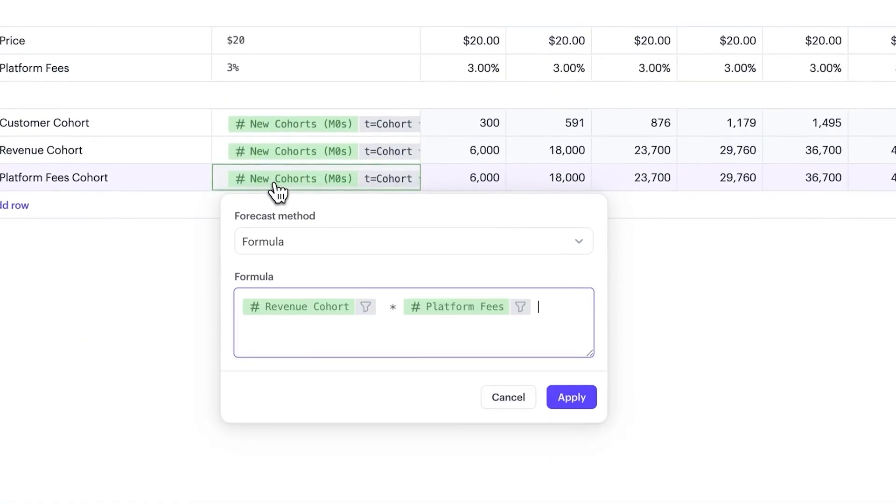
pyautogui.click(561, 396)
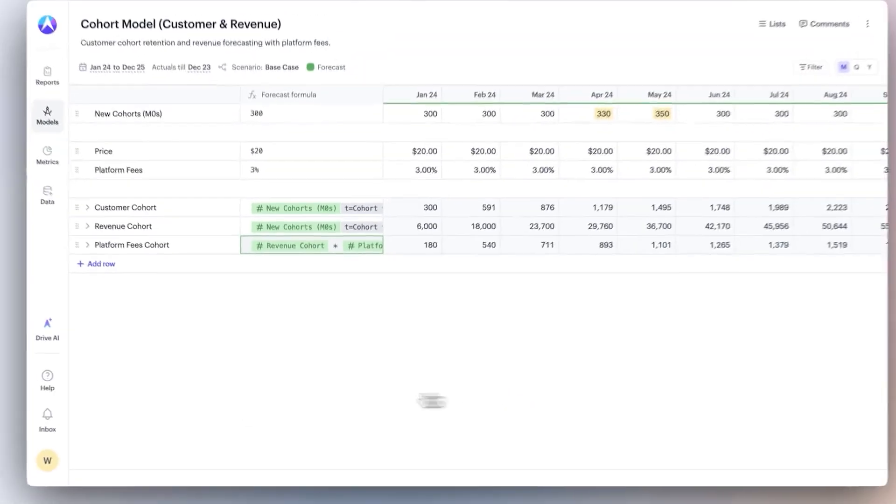
# - Expand Platform Fees Cohort by cohort month and override Platform Fees for Jul 25 with 2.00%
pyautogui.click(100, 255)
pyautogui.hscroll(15, 670, 343)
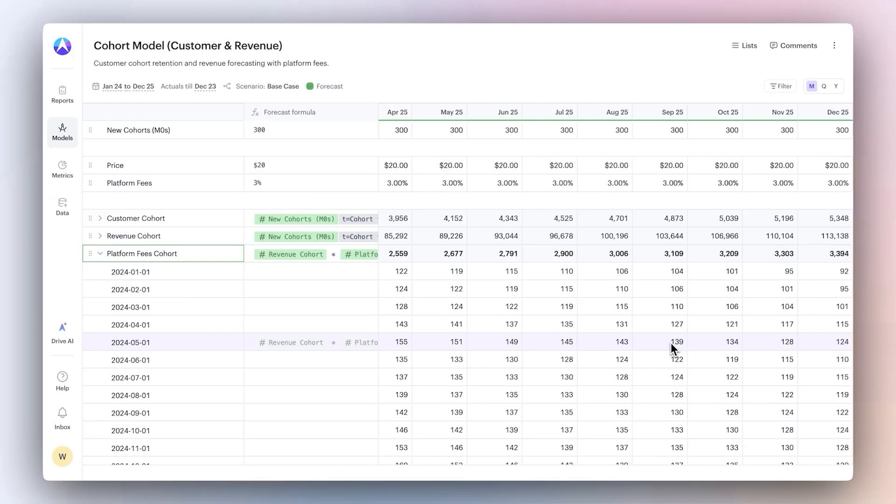
pyautogui.click(545, 186)
pyautogui.write('2.00%')
pyautogui.press('Return')
pyautogui.click(541, 259)
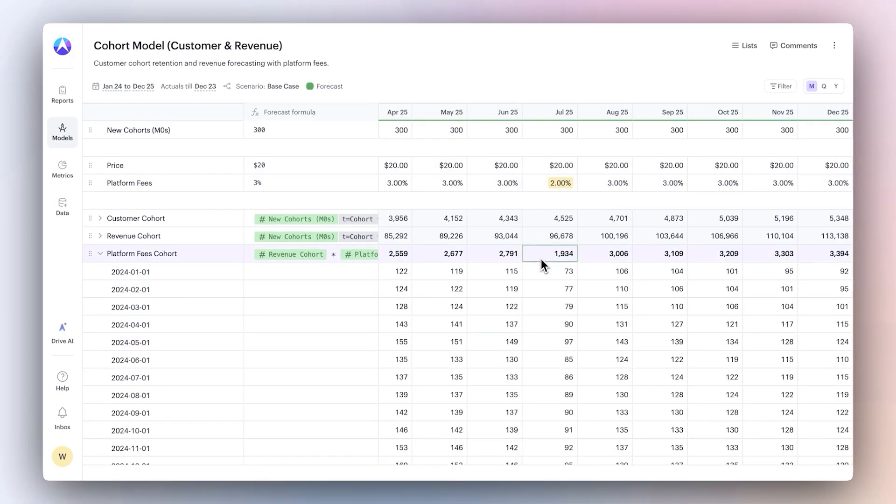
# - Override Platform Fees with 2.00% from Aug 25 to Dec 25, check the Platform Fees Cohort totals and collapse that row
pyautogui.moveTo(602, 183); pyautogui.dragTo(818, 184)
pyautogui.write('2.00%\t2.00%\t2.00%\t2.00%\t2.00%')
pyautogui.moveTo(566, 255); pyautogui.dragTo(814, 259)
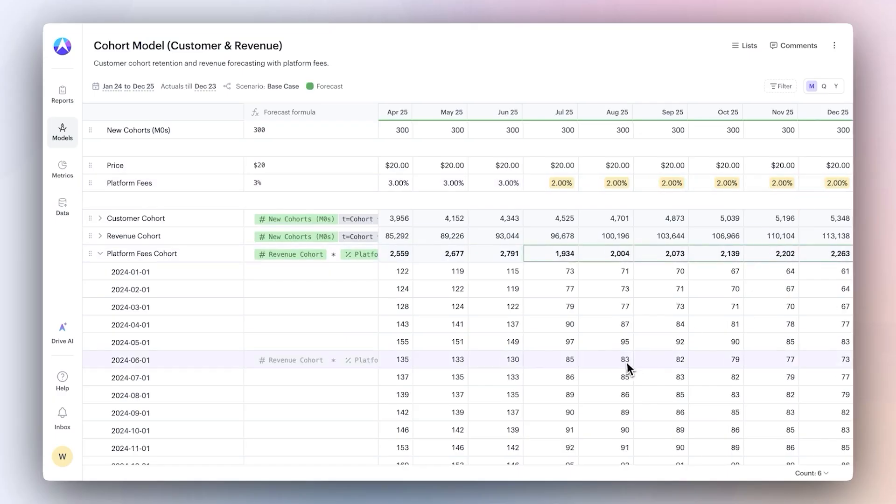
pyautogui.hscroll(-15, 628, 369)
pyautogui.click(100, 254)
# - Add a section titled Cohort Month above New Cohorts (M0s) and a section titled Product A above Customer Cohort
pyautogui.click(231, 130)
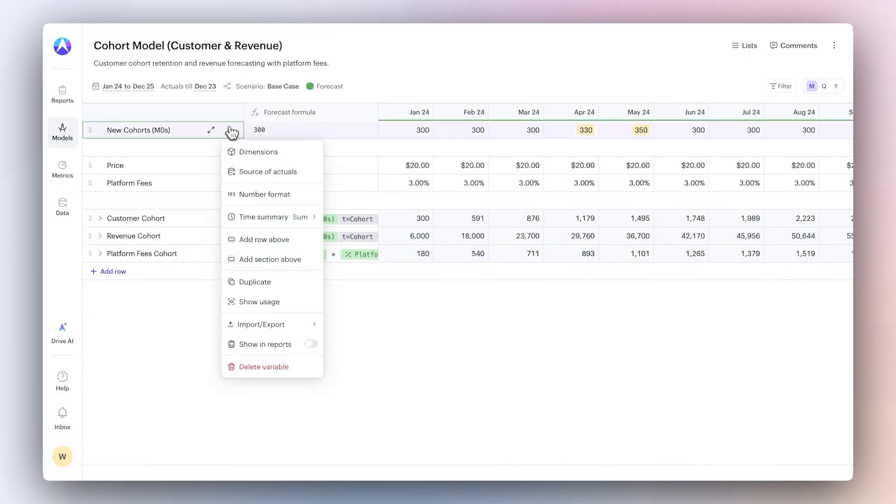
pyautogui.click(257, 260)
pyautogui.write('Cohort Month')
pyautogui.press('Return')
pyautogui.click(227, 239)
pyautogui.click(258, 384)
pyautogui.write('Product A')
pyautogui.press('Return')
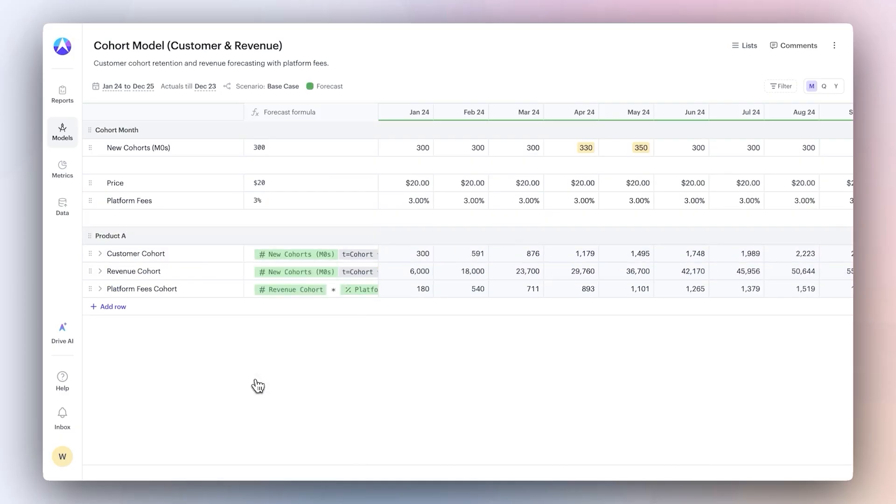
# - Colour the Cohort Month section heading light green and the Product A section heading light blue
pyautogui.click(177, 150)
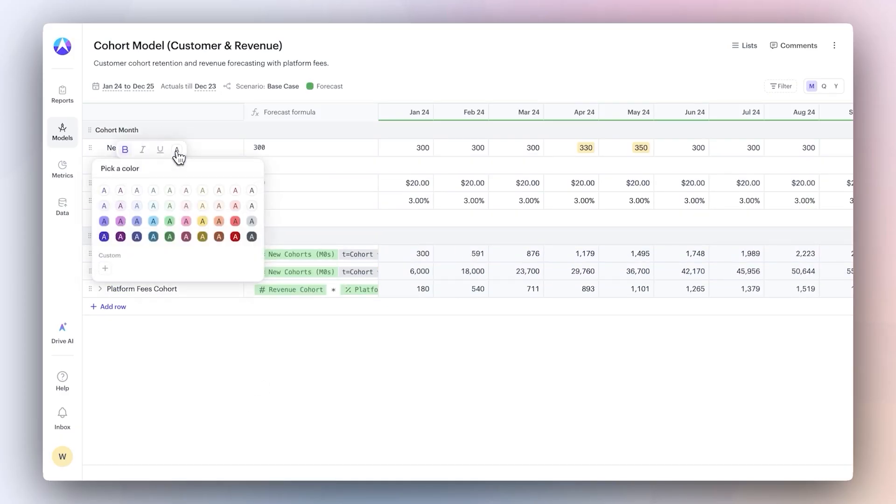
pyautogui.click(170, 207)
pyautogui.click(166, 256)
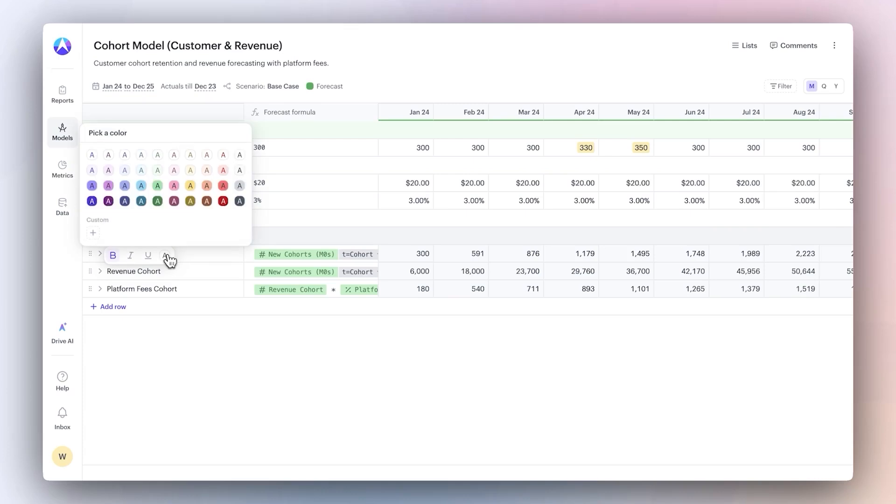
pyautogui.click(125, 171)
# - Expand Customer Cohort to examine the monthly customers per cohort across the forecast period
pyautogui.click(100, 253)
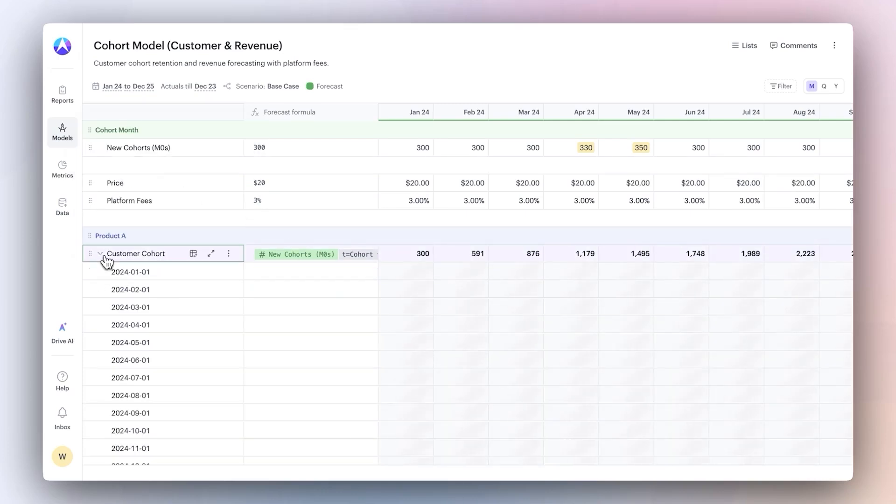
pyautogui.hscroll(10, 540, 310)
pyautogui.hscroll(-10, 539, 310)
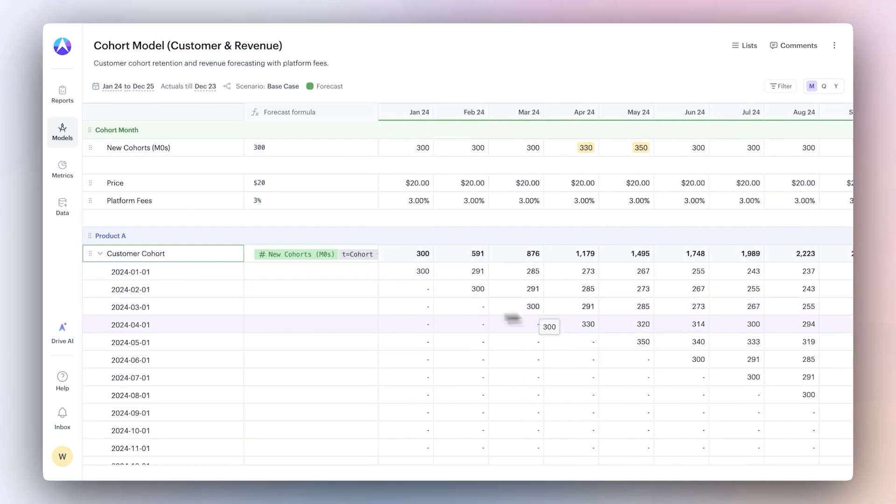
# - Open the Cohort Analysis - Customer & Revenue report and examine its charts, the expanded Revenue Cohort table and the next steps
pyautogui.click(63, 104)
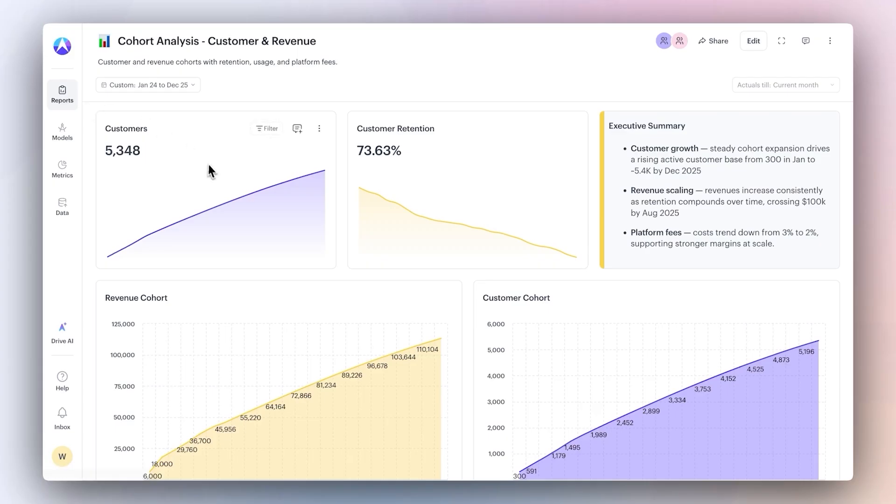
pyautogui.scroll(-3, 637, 197)
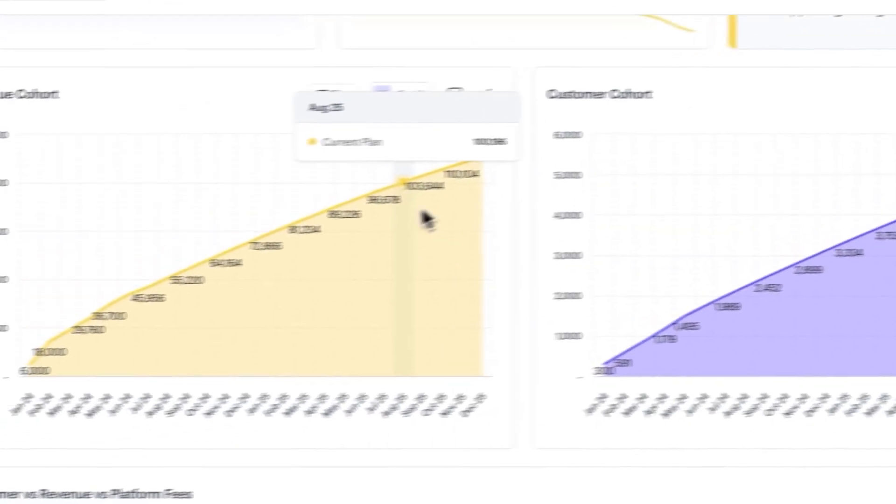
pyautogui.scroll(-5, 205, 327)
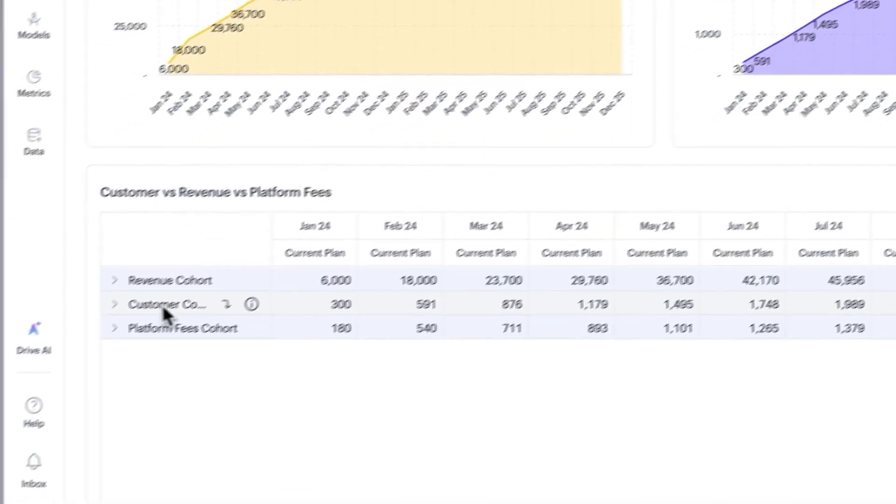
pyautogui.click(156, 274)
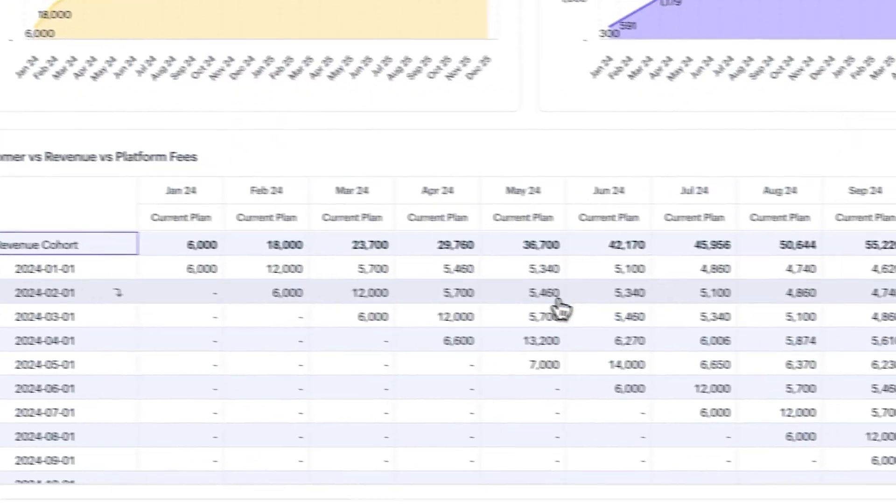
pyautogui.hscroll(12, 734, 316)
pyautogui.scroll(-10, 530, 303)
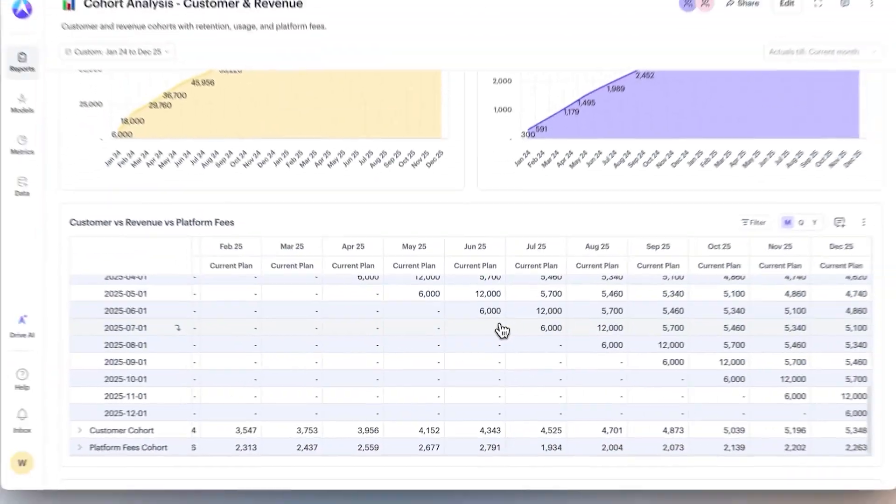
pyautogui.scroll(-7, 474, 460)
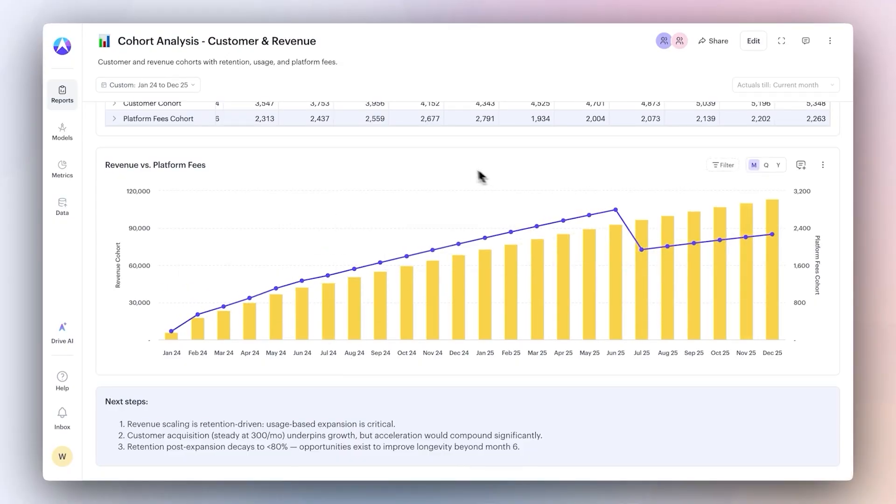
pyautogui.scroll(10, 480, 176)
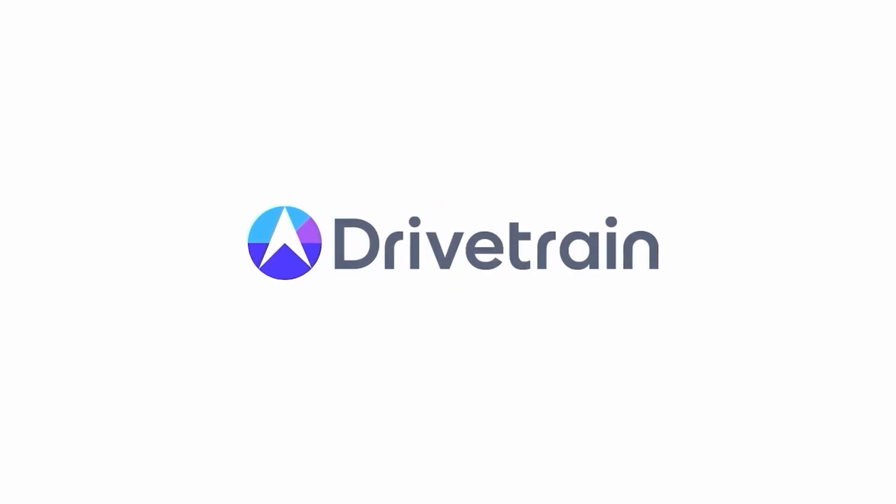